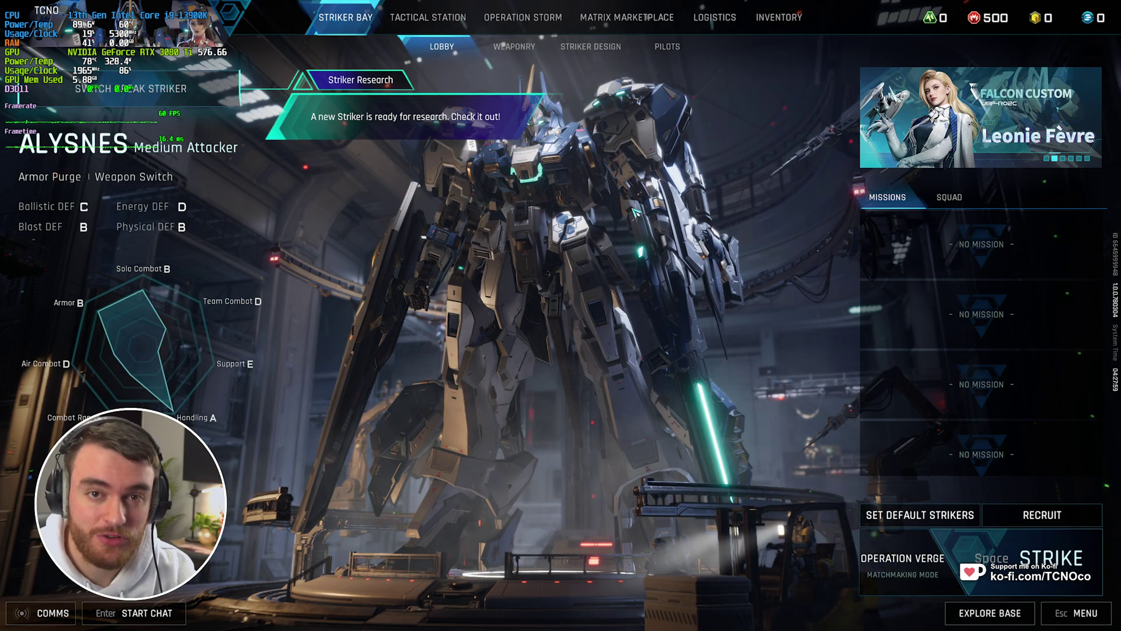
Start a single-player match from Tactical Station's Training tab.
{"action": "left_click", "coordinate": [452, 22]}
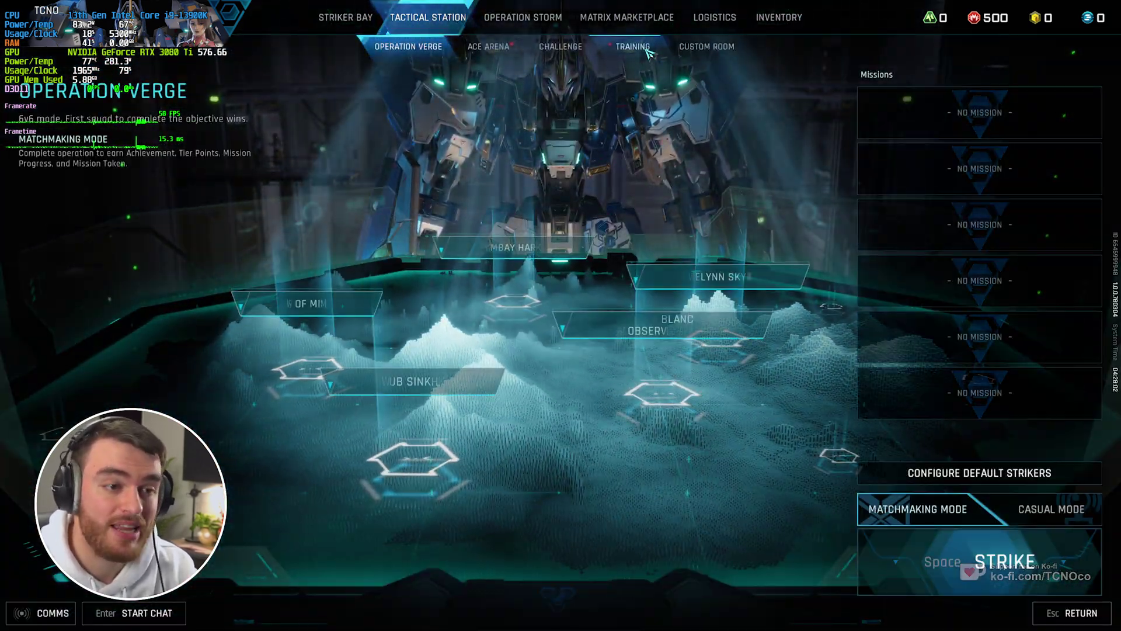
{"action": "left_click", "coordinate": [633, 46]}
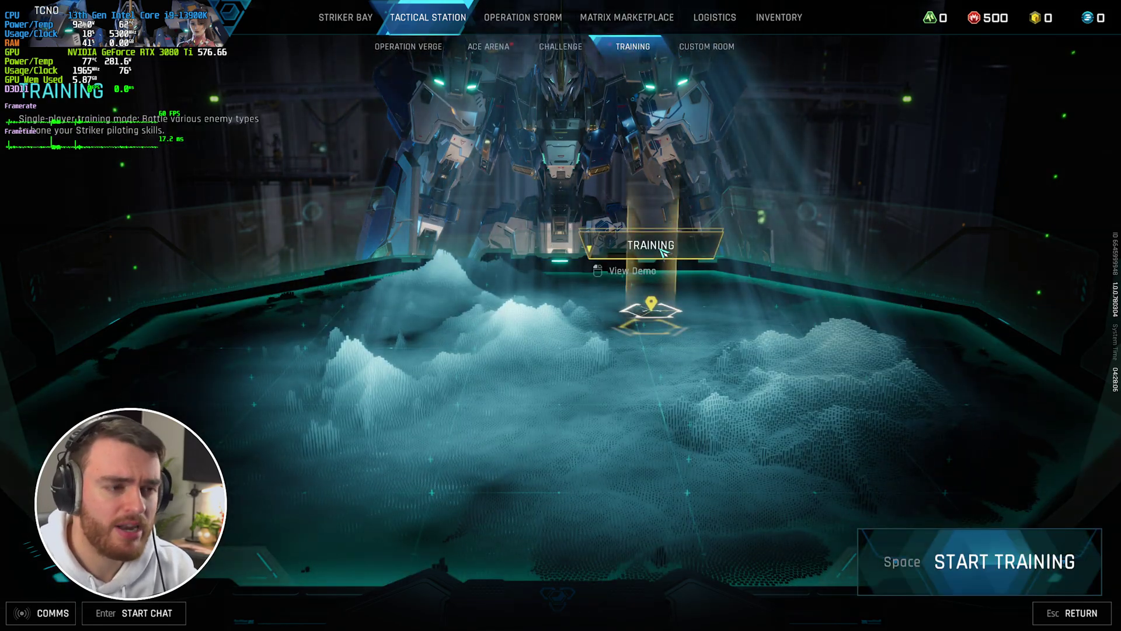
{"action": "key", "text": "space"}
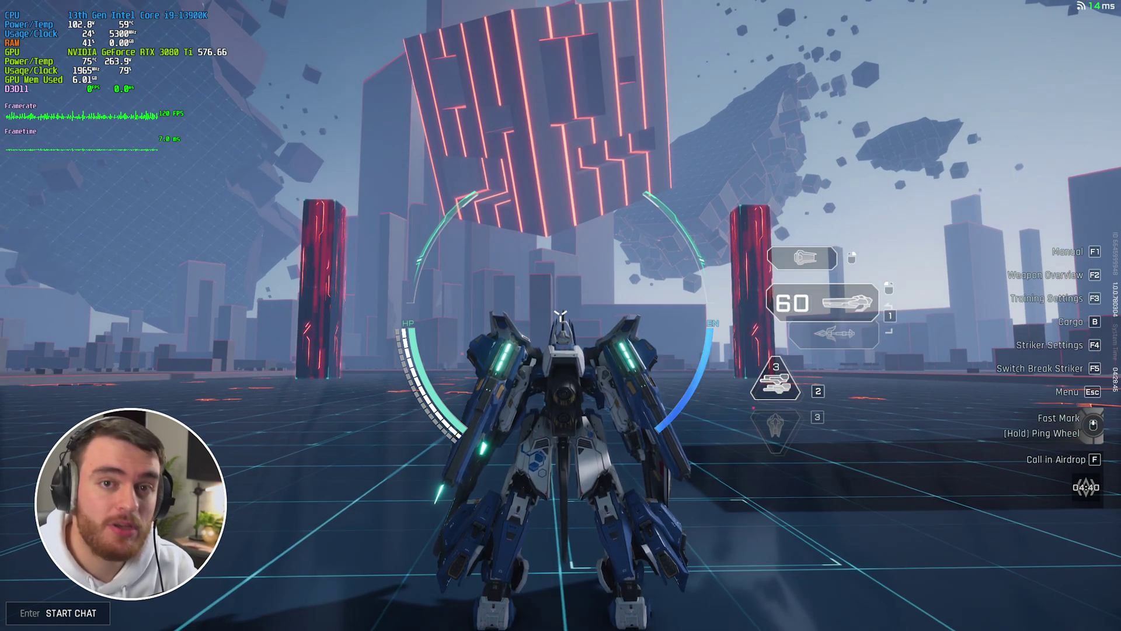
Set Display > General Frame Rate Limit (In Match) to Unlimited and apply it.
{"action": "key", "text": "Escape"}
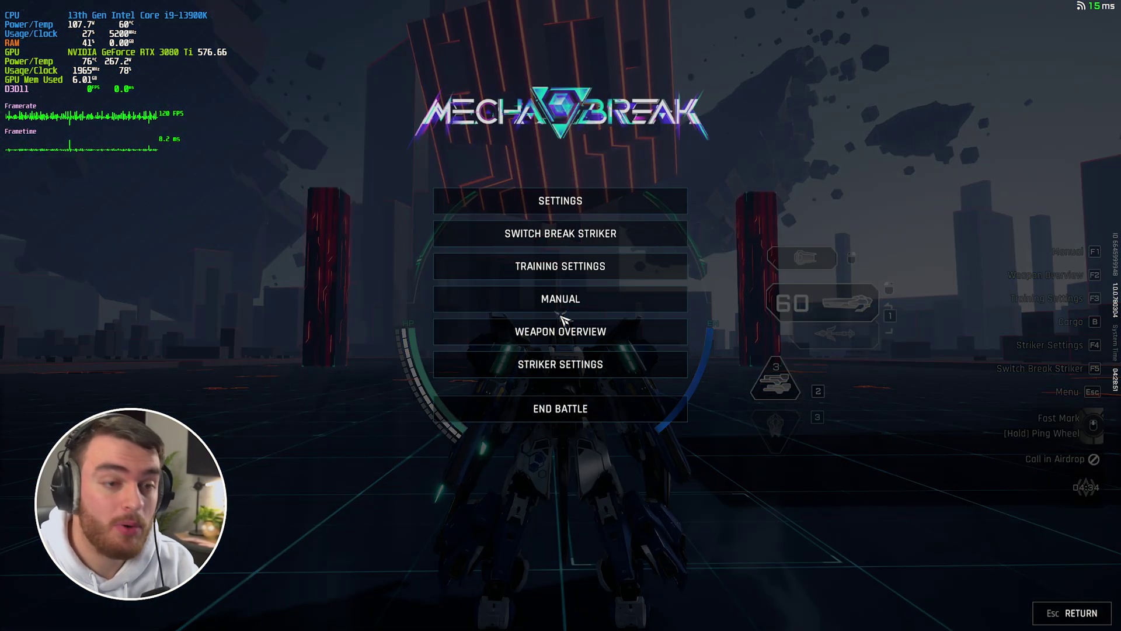
{"action": "left_click", "coordinate": [605, 198]}
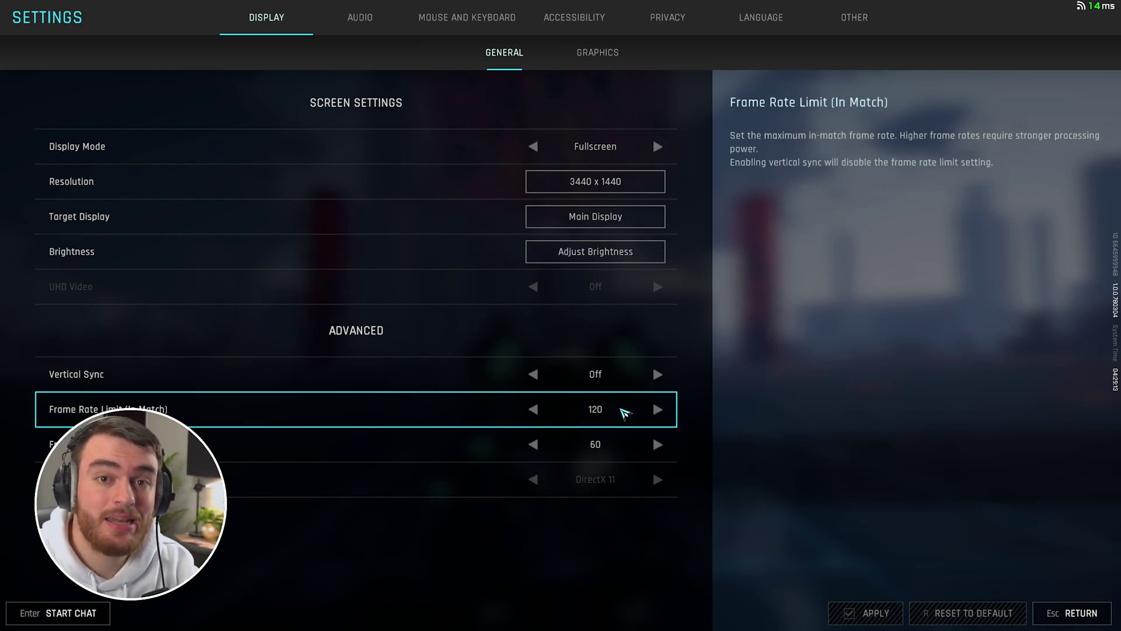
{"action": "left_click", "coordinate": [657, 409]}
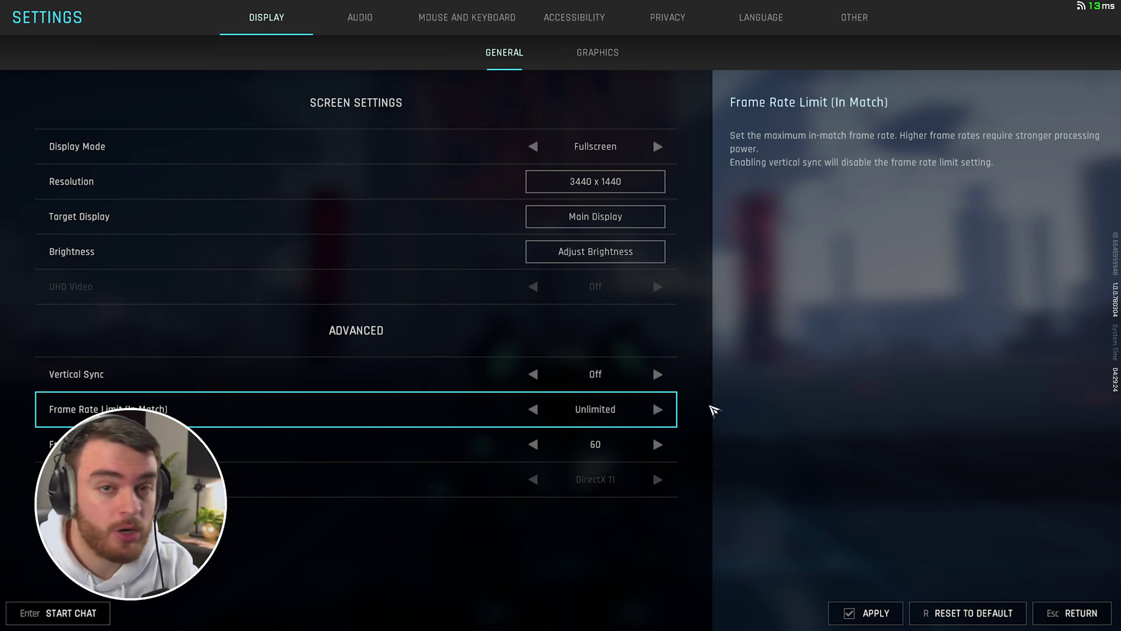
{"action": "left_click", "coordinate": [865, 613]}
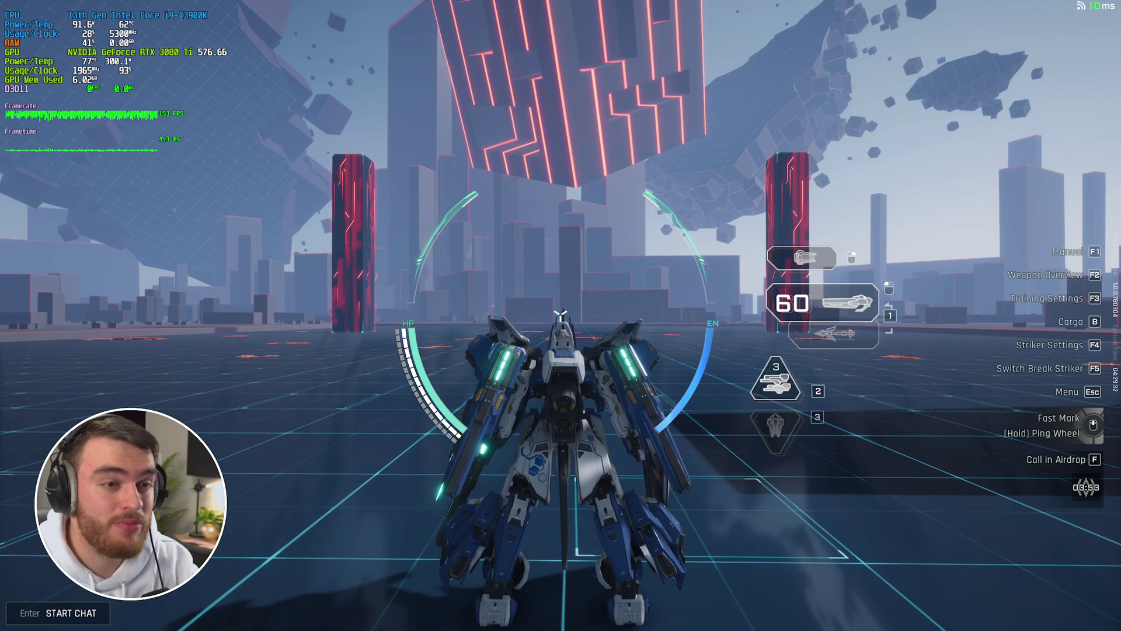
Move the Striker mech forward to test the uncapped frame rate, then pause the match.
{"action": "key", "text": "shift"}
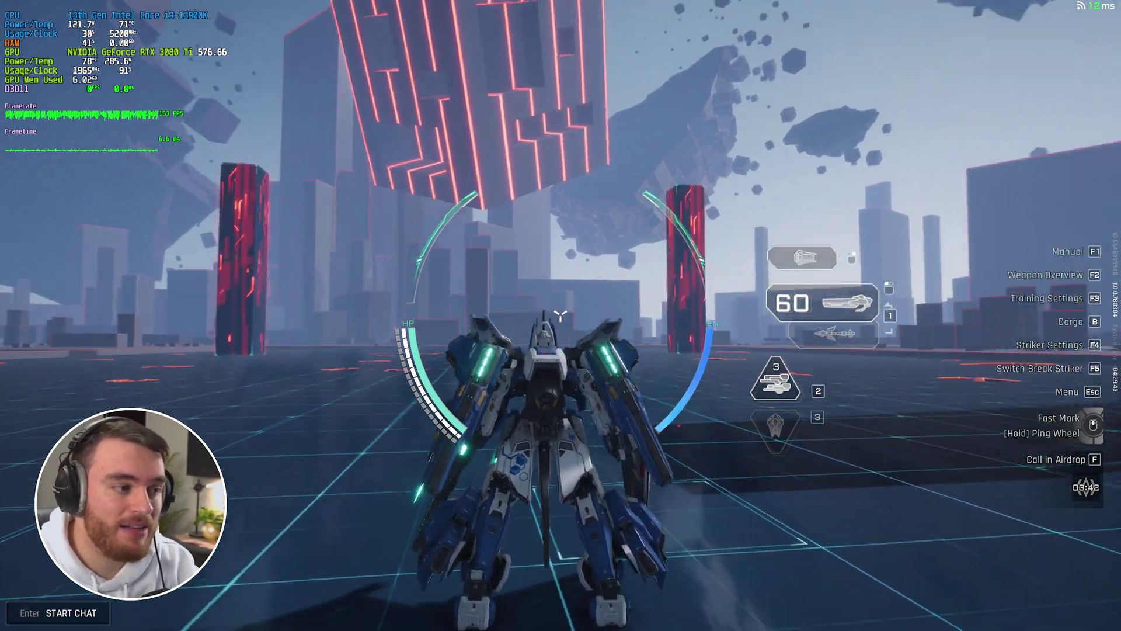
{"action": "key", "text": "Escape"}
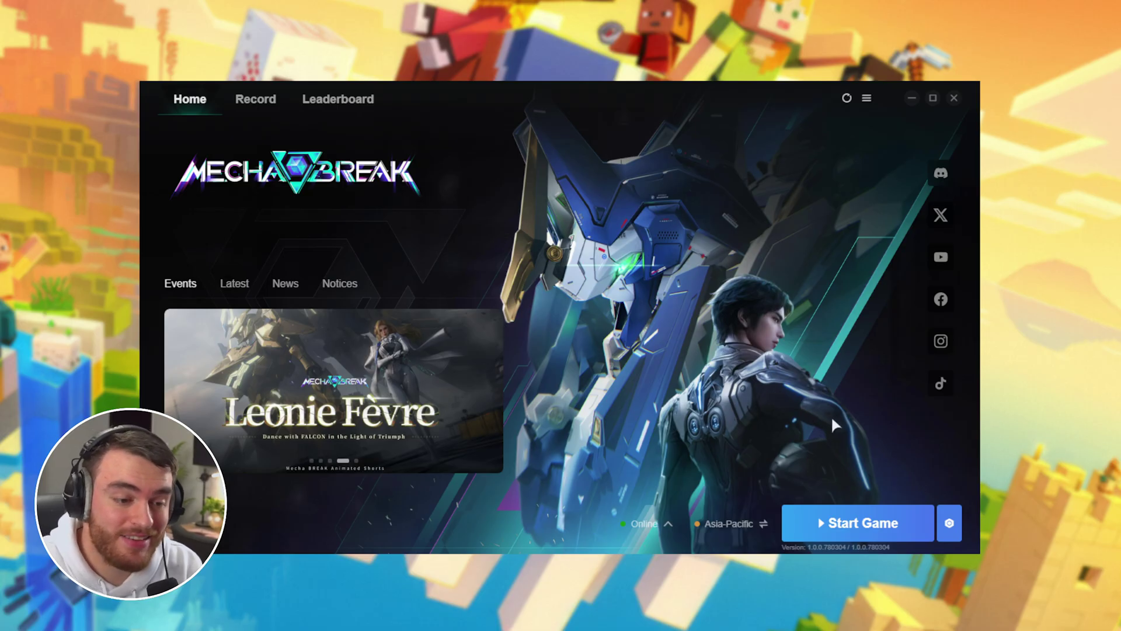
Open Game Settings from the launcher's gear menu beside Start Game.
{"action": "left_click", "coordinate": [949, 523]}
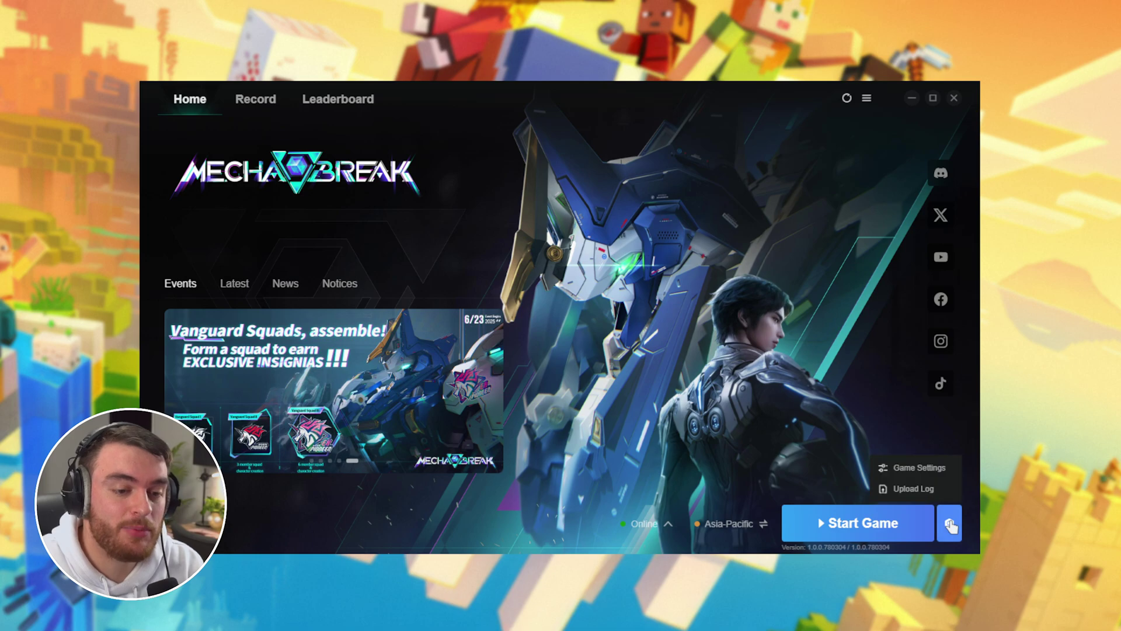
{"action": "left_click", "coordinate": [935, 470]}
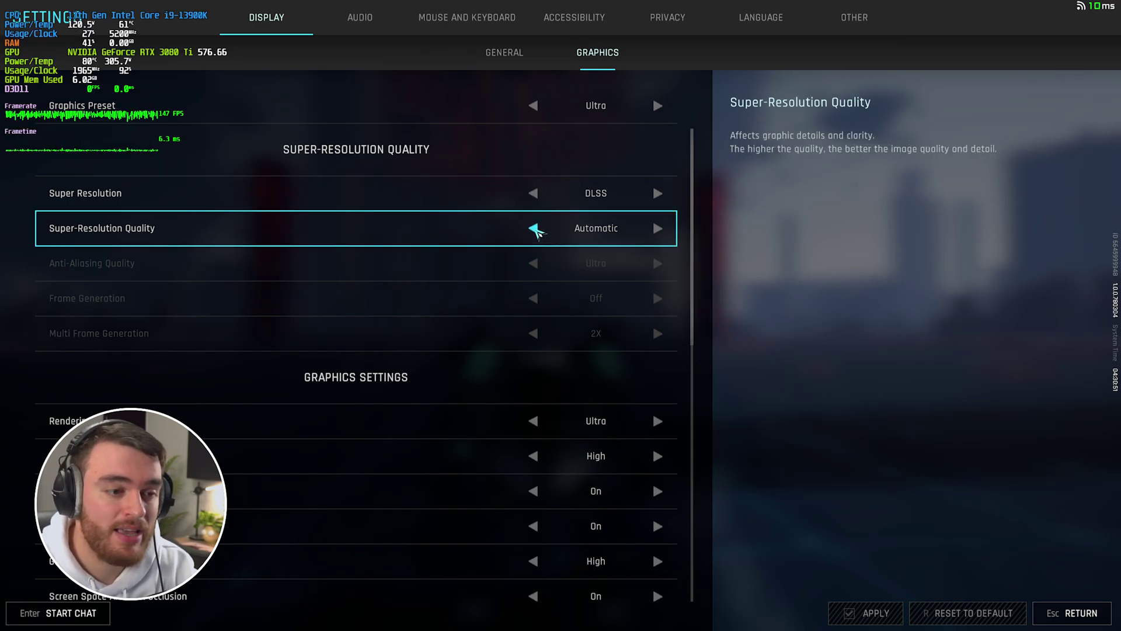
Switch Super Resolution from DLSS to FSR at Quality, apply, and leave settings.
{"action": "left_click", "coordinate": [534, 228]}
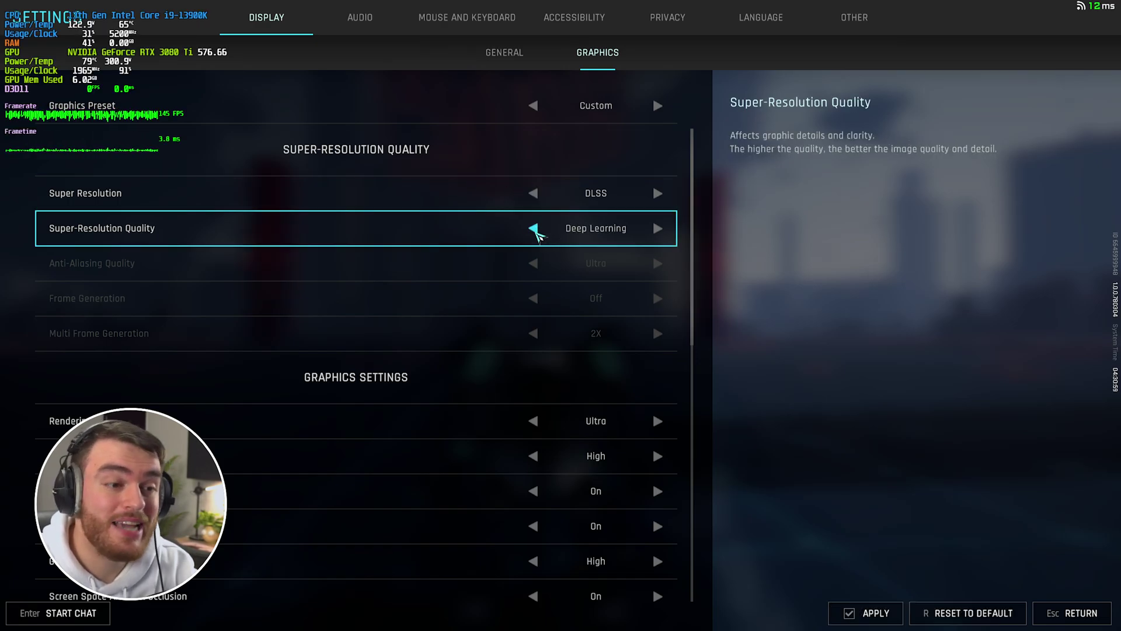
{"action": "left_click", "coordinate": [534, 228]}
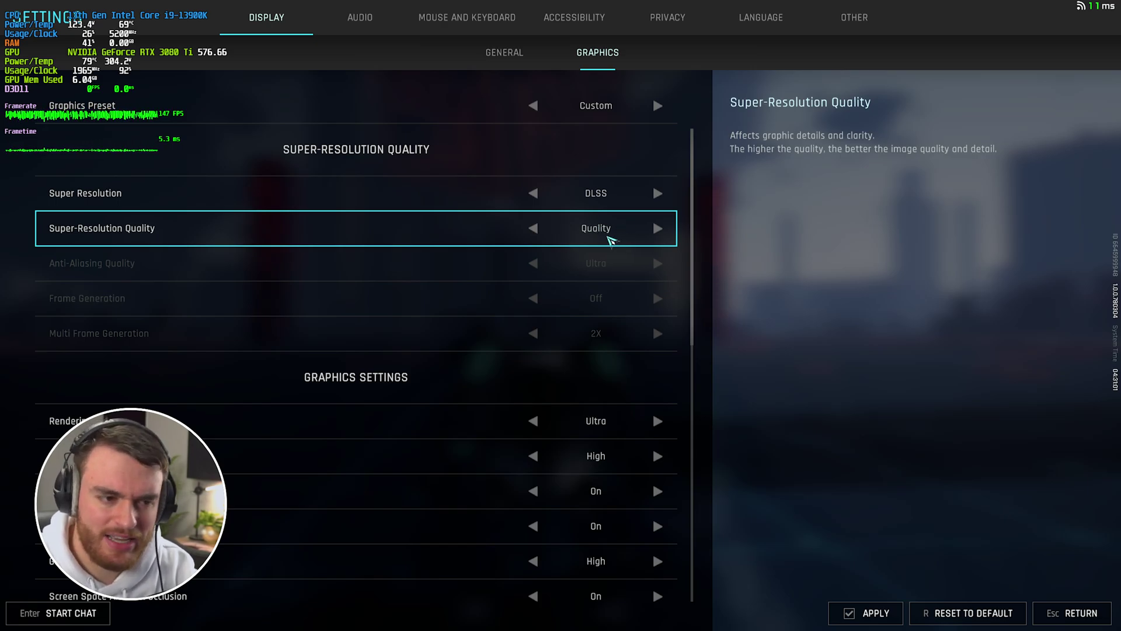
{"action": "left_click", "coordinate": [665, 237]}
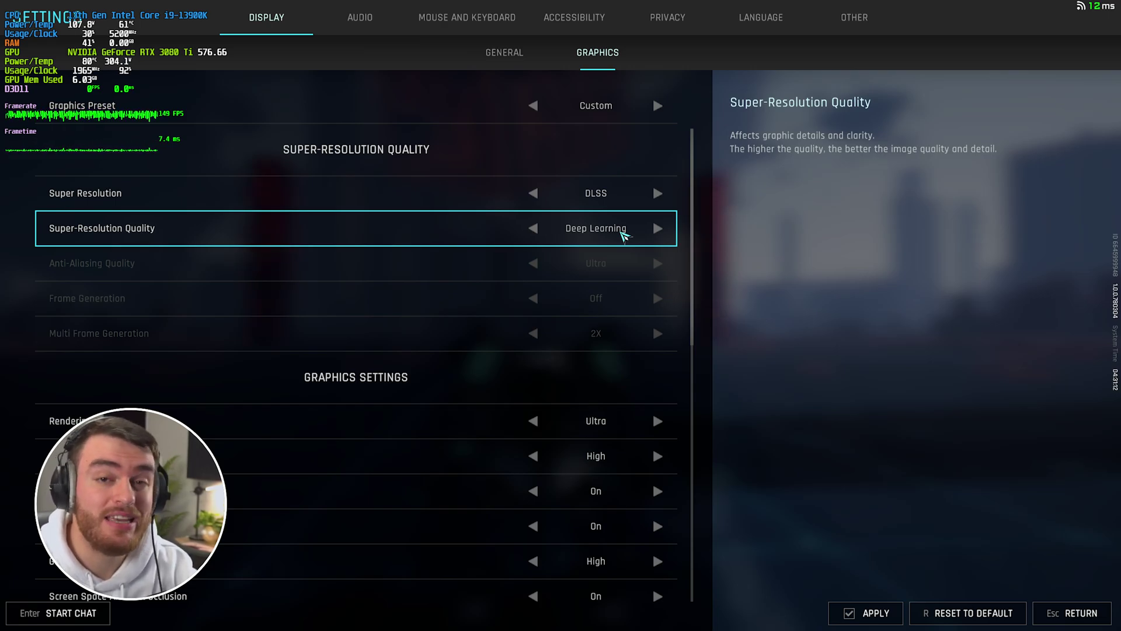
{"action": "left_click", "coordinate": [656, 193]}
{"action": "left_click", "coordinate": [535, 228]}
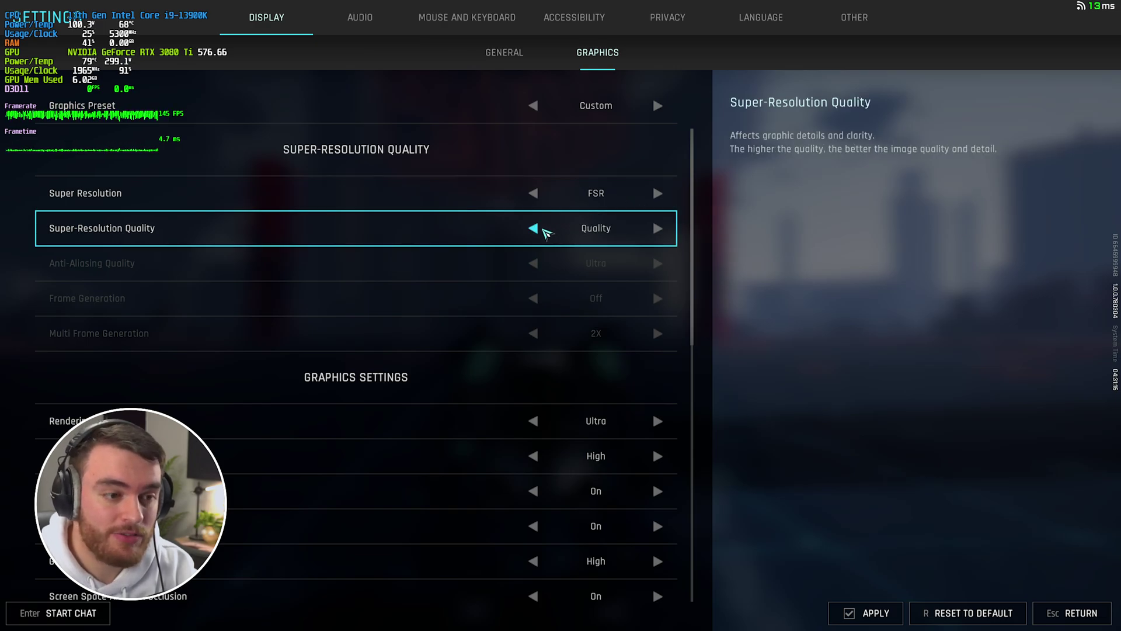
{"action": "left_click", "coordinate": [659, 229]}
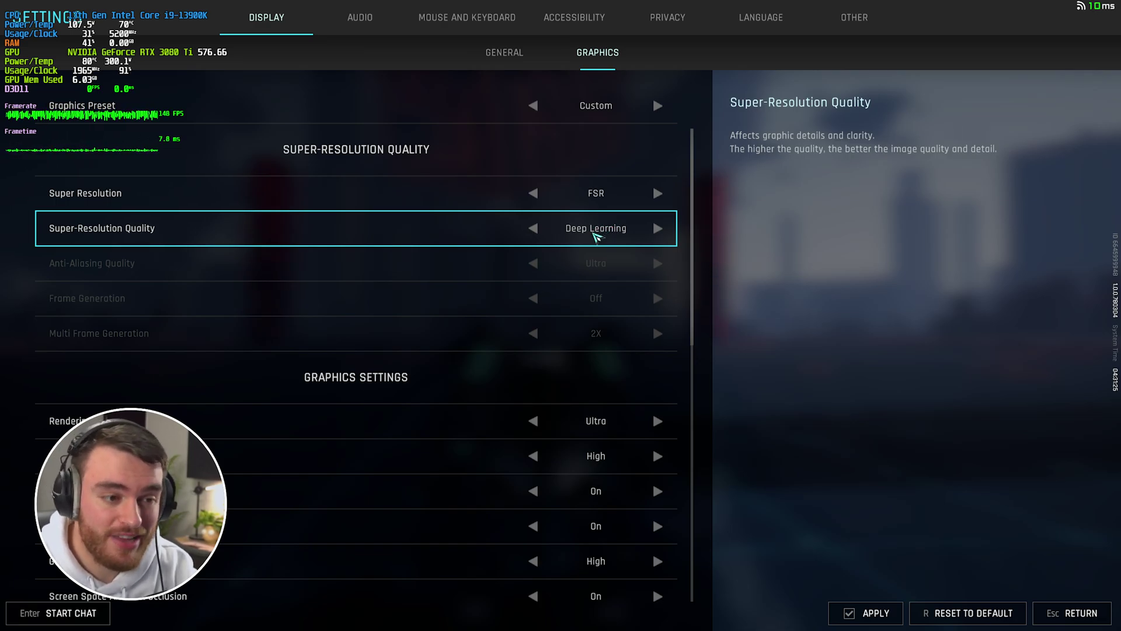
{"action": "left_click", "coordinate": [540, 229]}
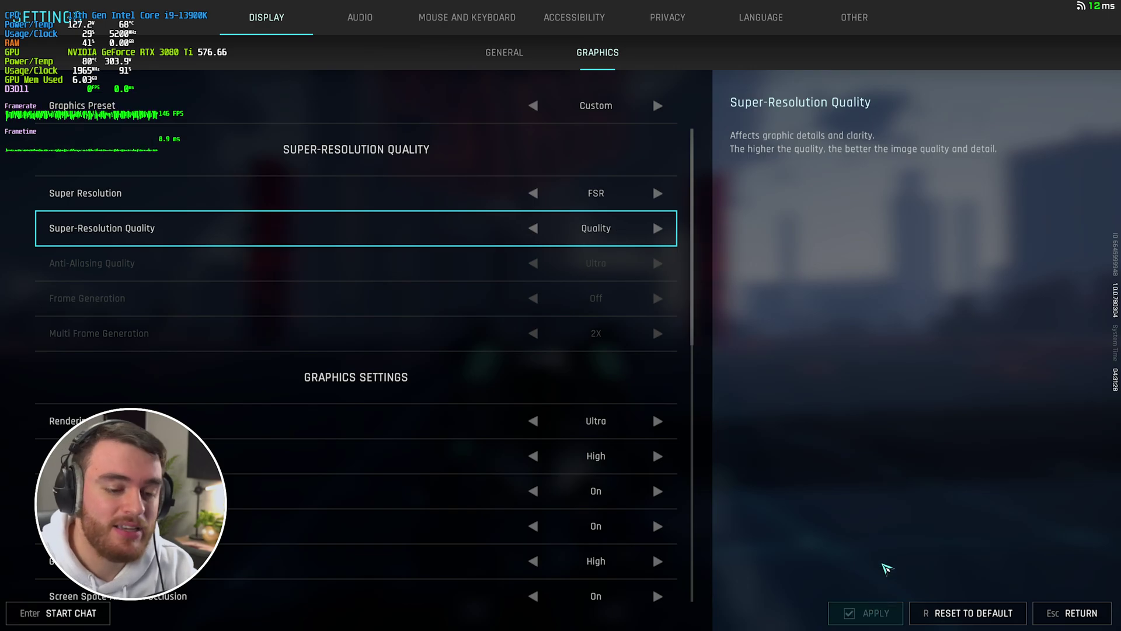
{"action": "left_click", "coordinate": [866, 612]}
{"action": "key", "text": "Escape"}
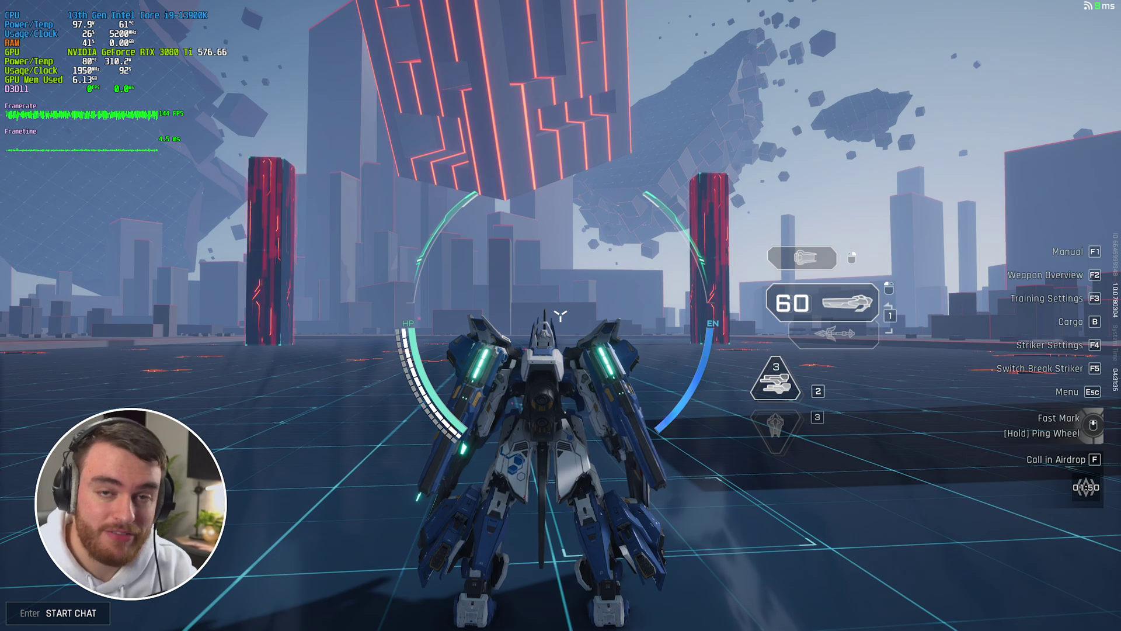
Test FSR Quality upscaling in the training range, then bring up the menu again.
{"action": "key", "text": "Escape"}
{"action": "key", "text": "Escape"}
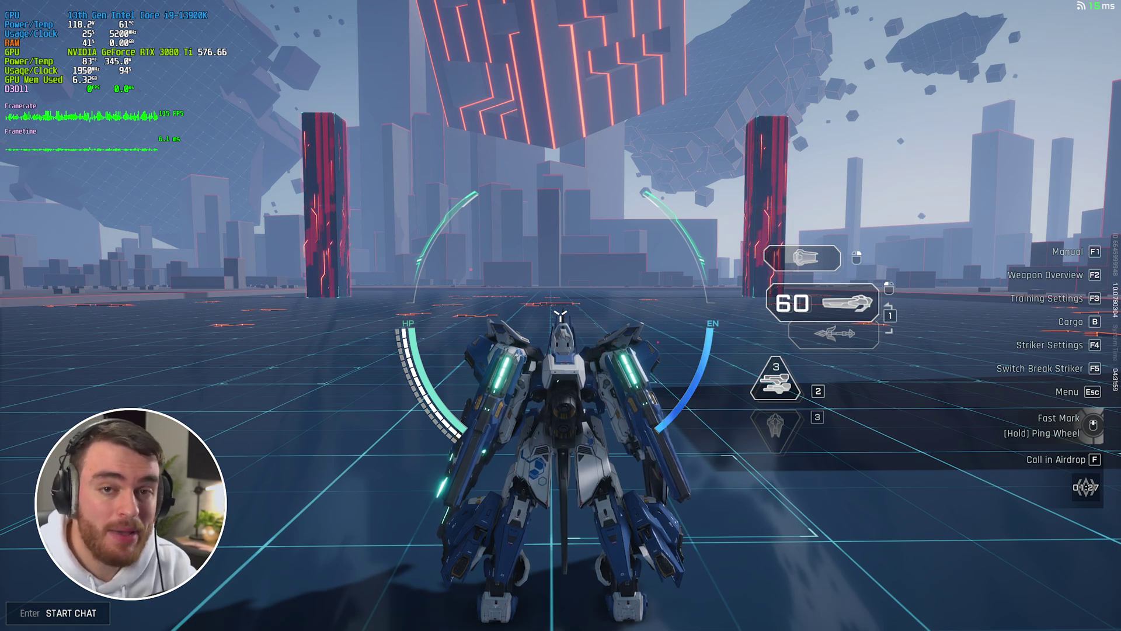
{"action": "mouse_move", "coordinate": [561, 315]}
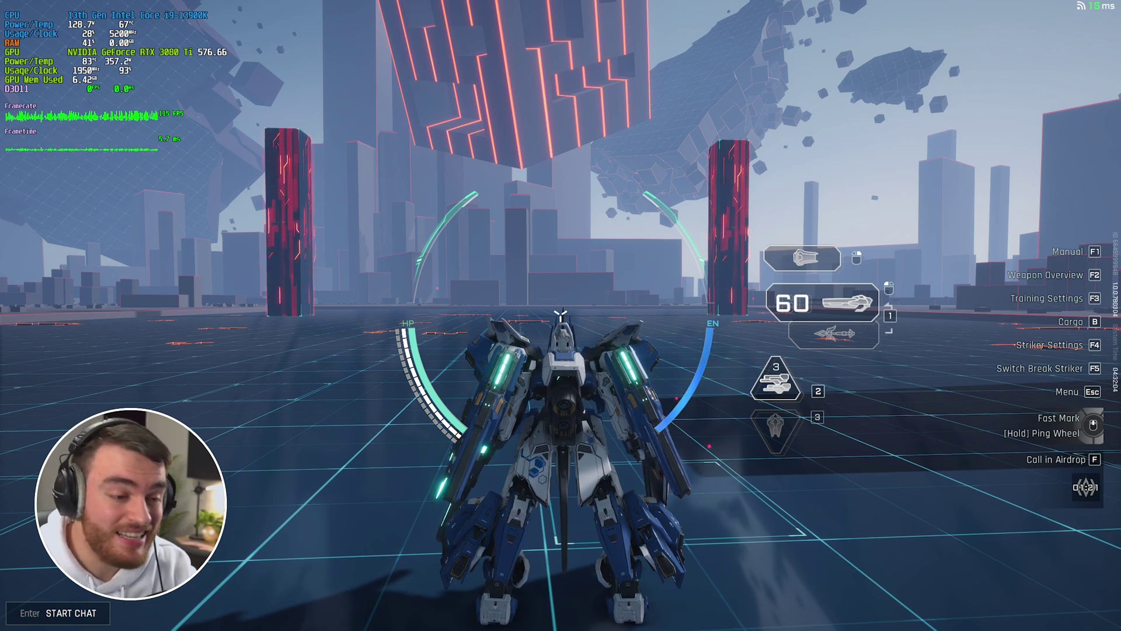
On the Graphics page, set Super-Resolution Quality to Balance and Super Resolution to DLSS.
{"action": "key", "text": "Escape"}
{"action": "left_click", "coordinate": [605, 63]}
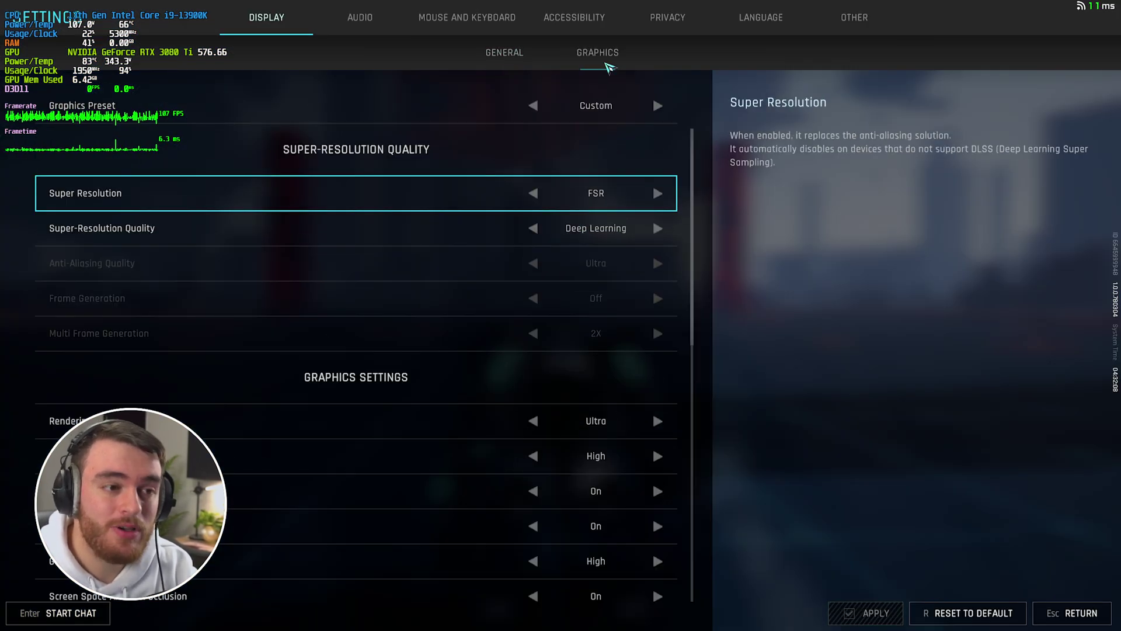
{"action": "left_click", "coordinate": [534, 229]}
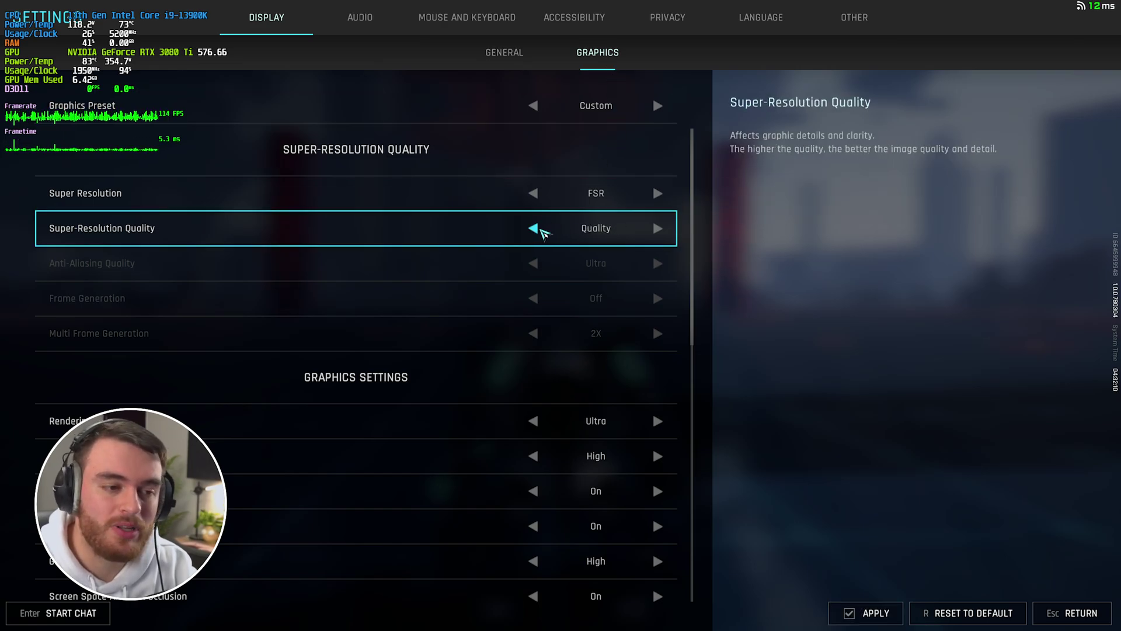
{"action": "left_click", "coordinate": [540, 230]}
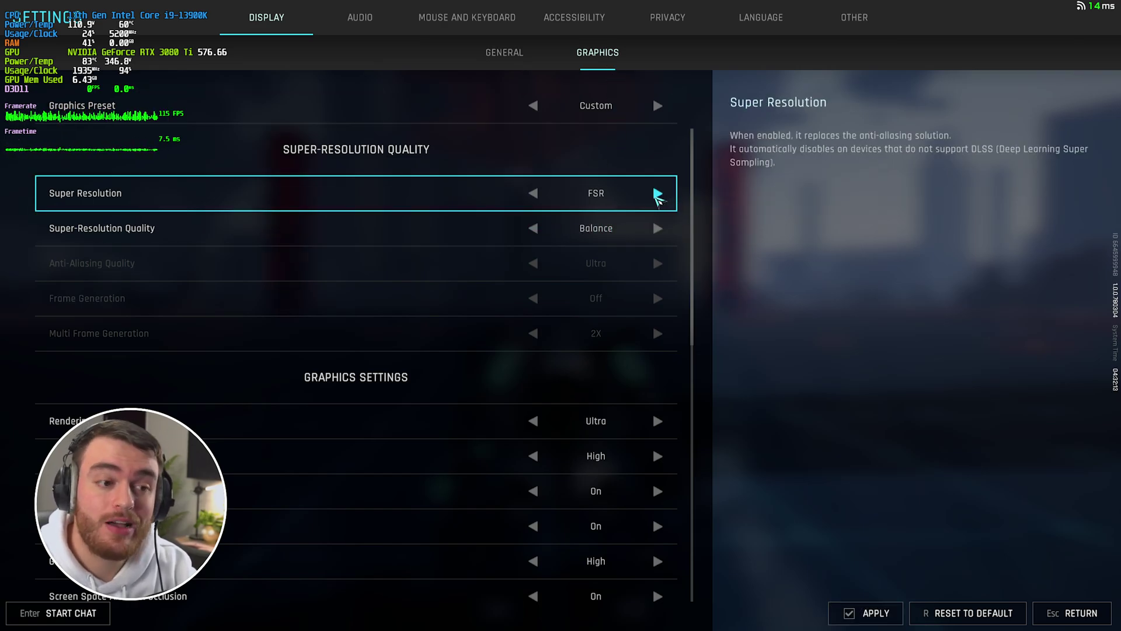
{"action": "left_click", "coordinate": [657, 196]}
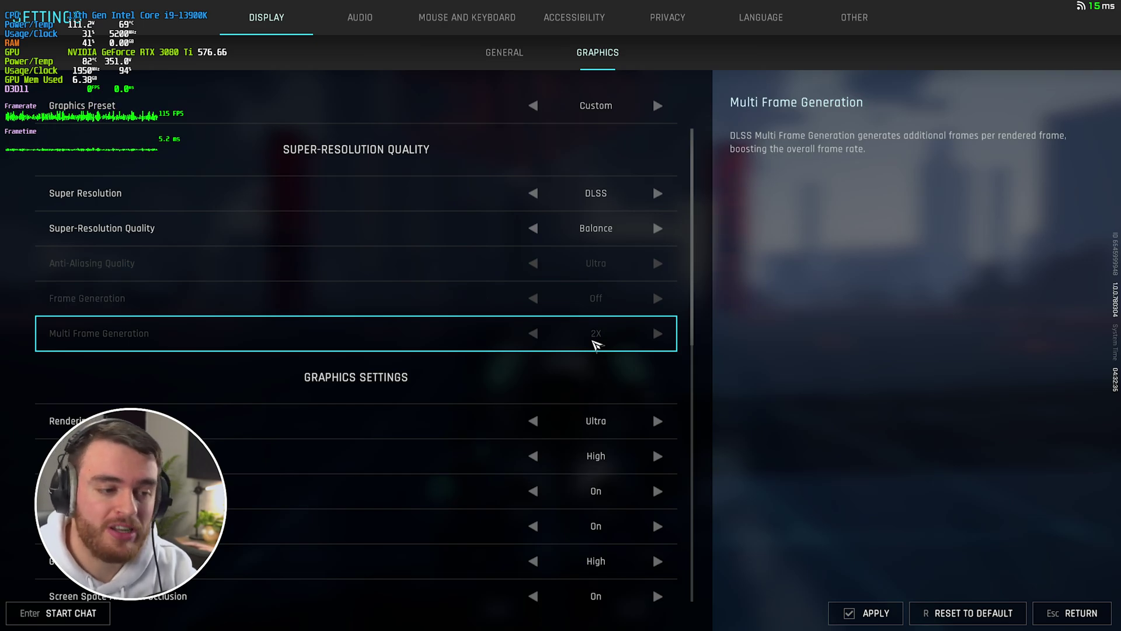
{"action": "scroll", "coordinate": [596, 345], "scroll_direction": "down", "scroll_amount": 6}
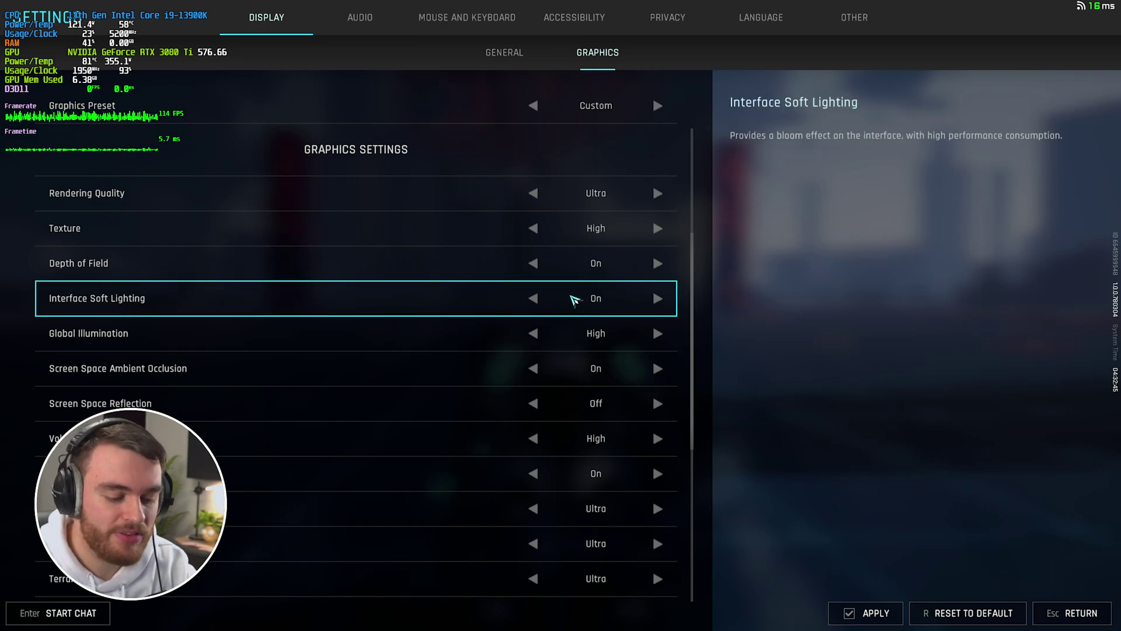
{"action": "scroll", "coordinate": [575, 299], "scroll_direction": "down", "scroll_amount": 1}
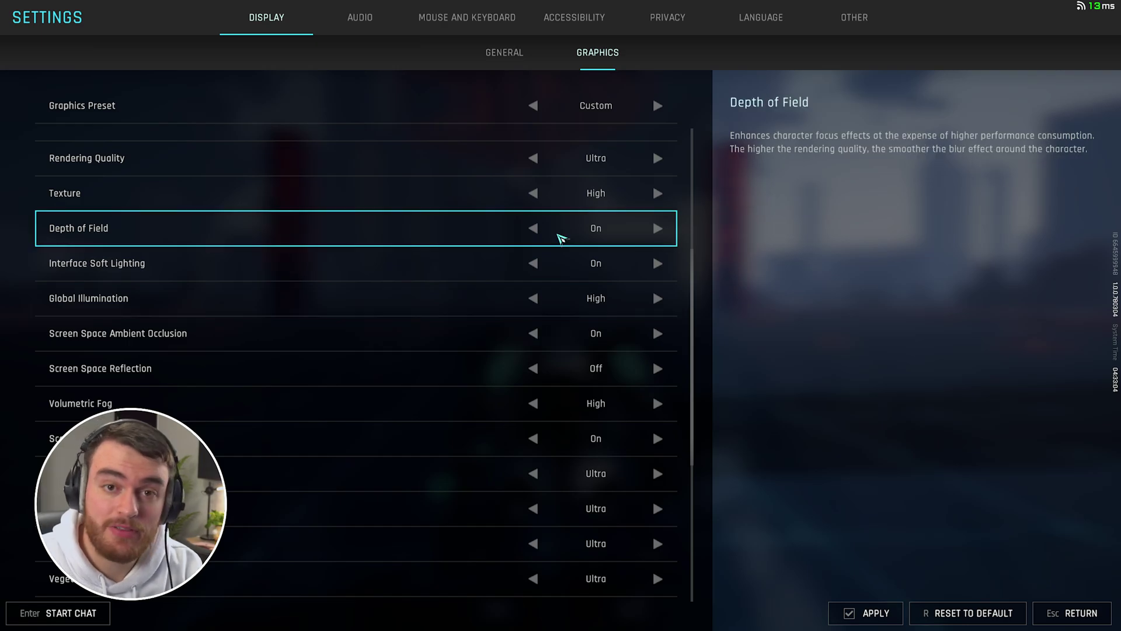
{"action": "scroll", "coordinate": [531, 257], "scroll_direction": "down", "scroll_amount": 5}
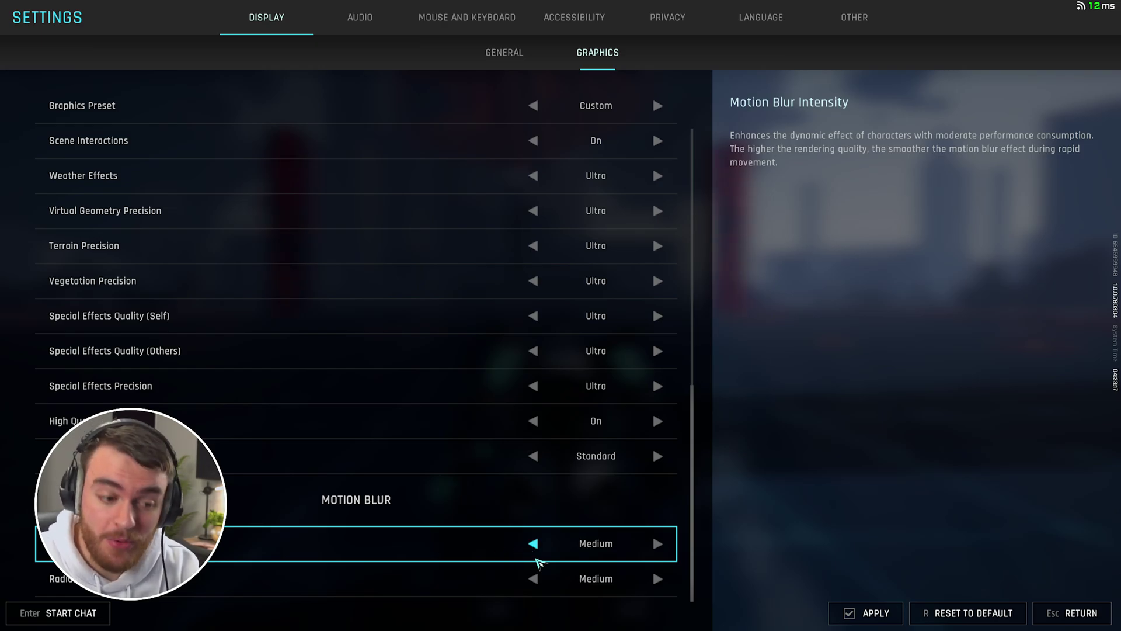
Turn Motion Blur and Radial Blur intensity off.
{"action": "left_click", "coordinate": [535, 546]}
{"action": "left_click", "coordinate": [533, 575]}
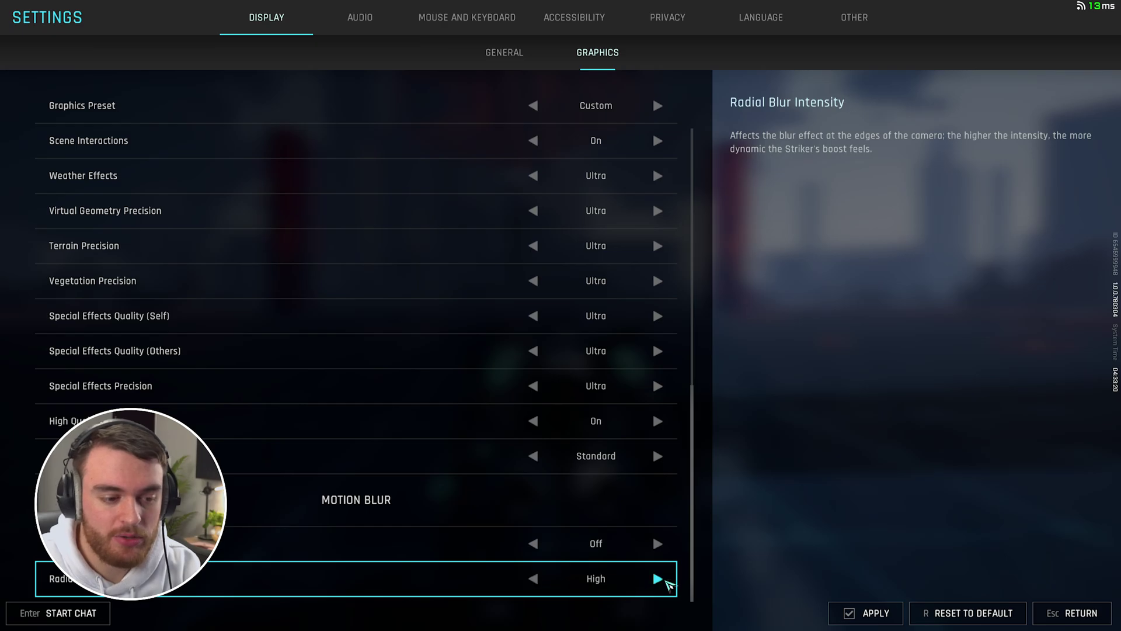
{"action": "left_click", "coordinate": [658, 579]}
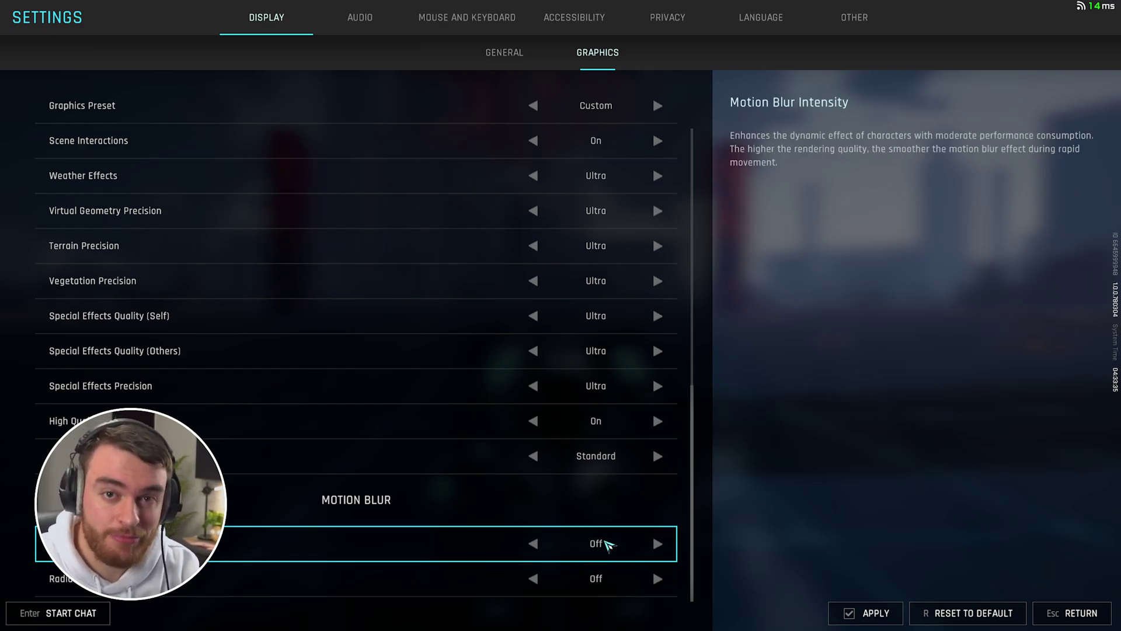
{"action": "scroll", "coordinate": [590, 561], "scroll_direction": "up", "scroll_amount": 5}
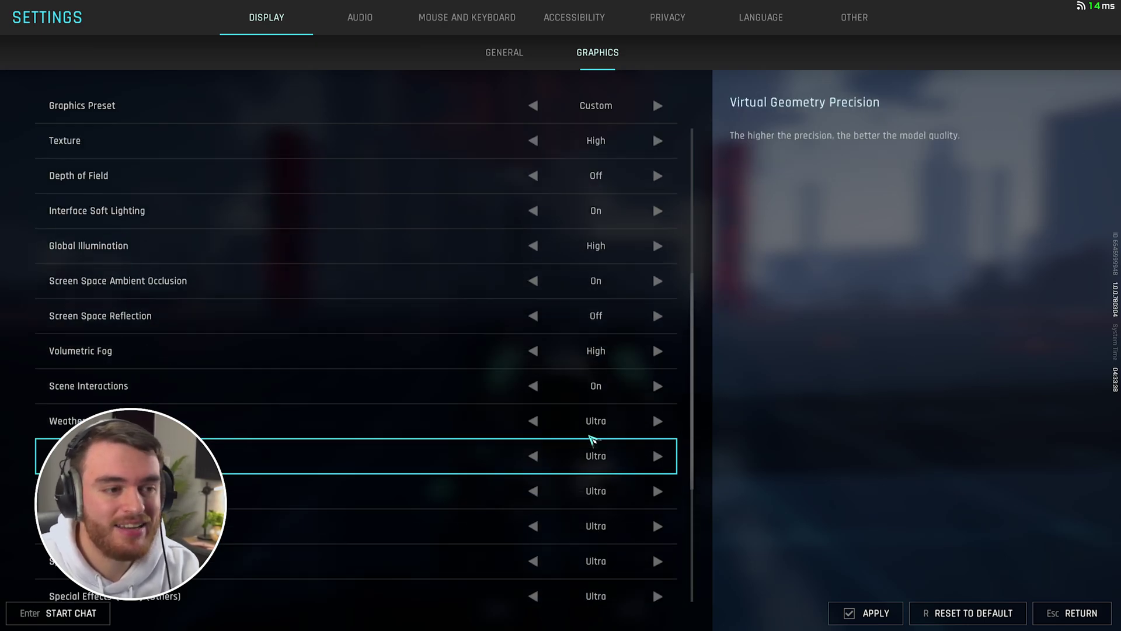
{"action": "scroll", "coordinate": [591, 439], "scroll_direction": "up", "scroll_amount": 2}
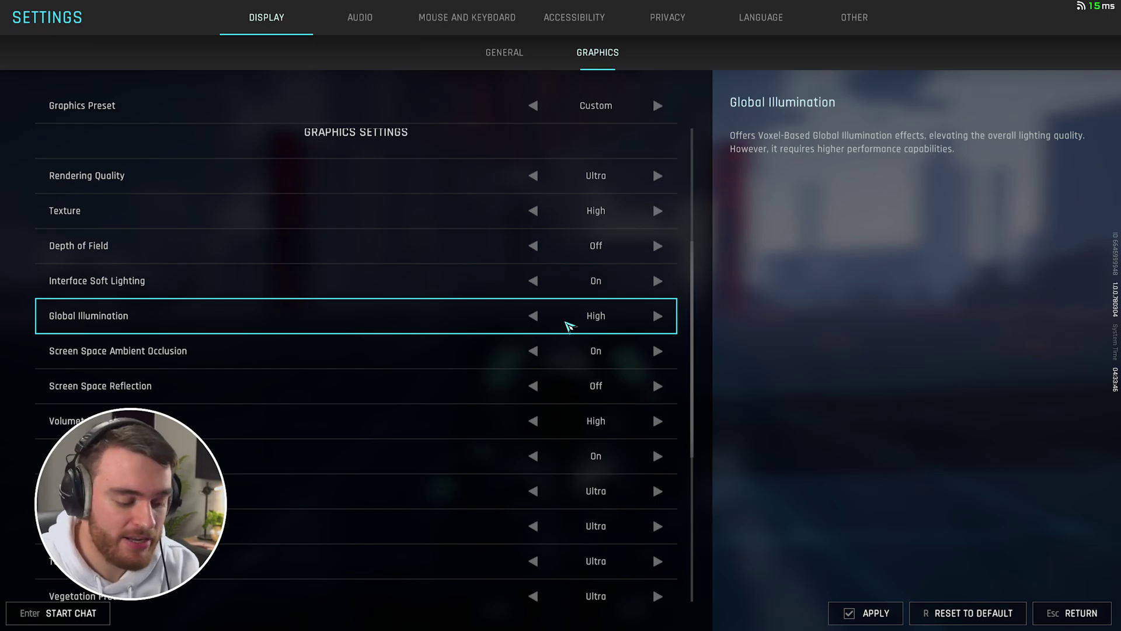
Turn off Global Illumination, Screen Space Ambient Occlusion and Volumetric Fog, then apply.
{"action": "left_click", "coordinate": [533, 316]}
{"action": "left_click", "coordinate": [867, 612]}
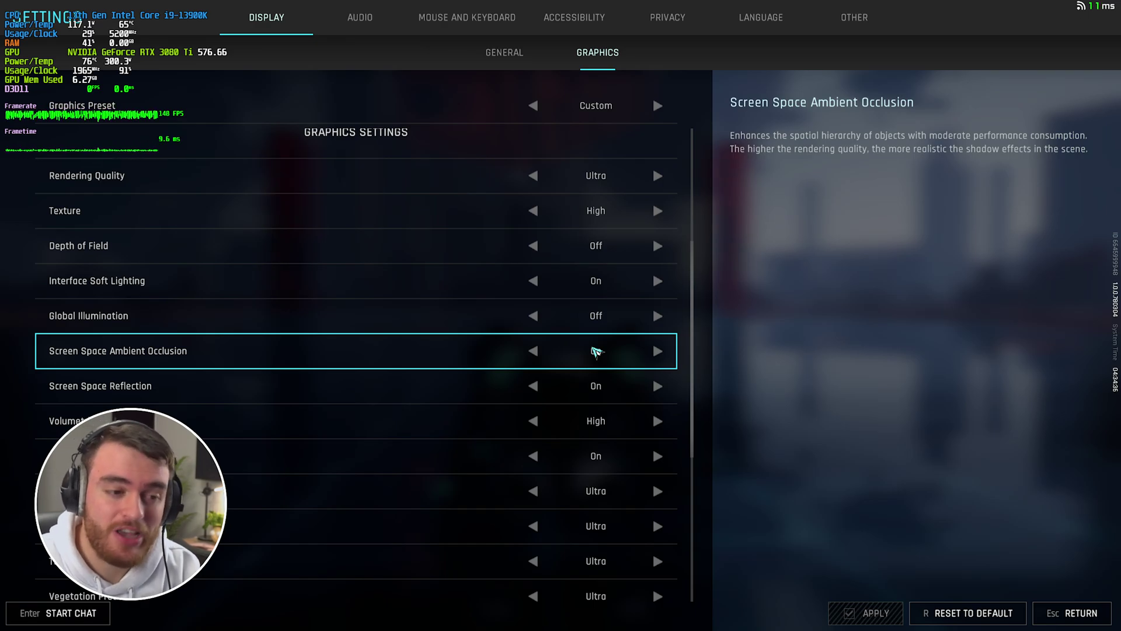
{"action": "left_click", "coordinate": [533, 351]}
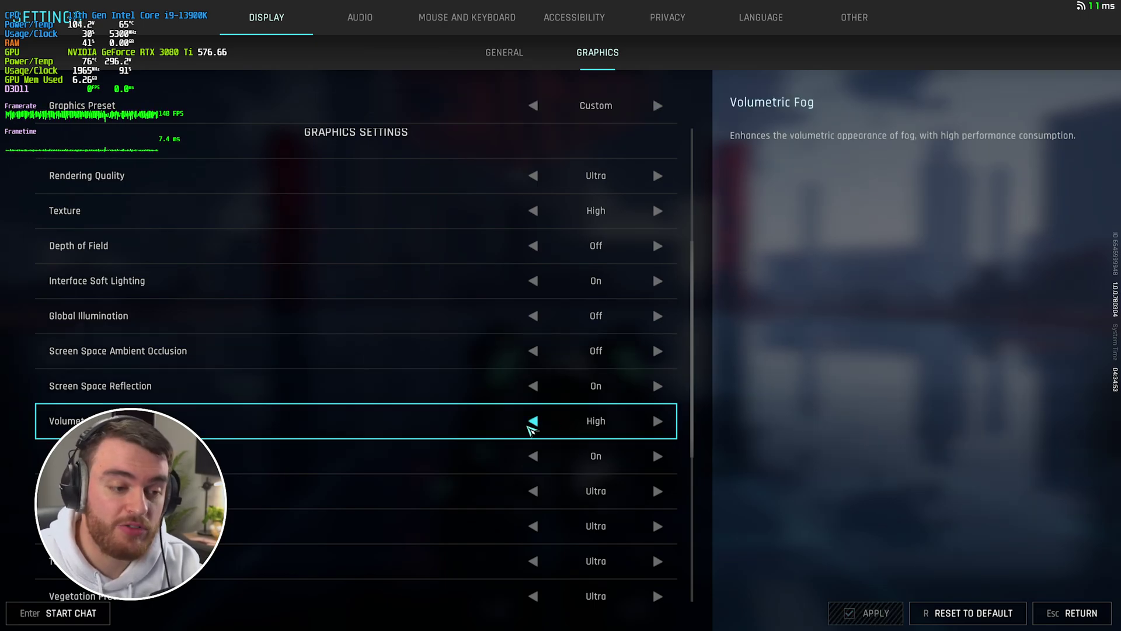
{"action": "left_click", "coordinate": [534, 421]}
{"action": "left_click", "coordinate": [657, 421]}
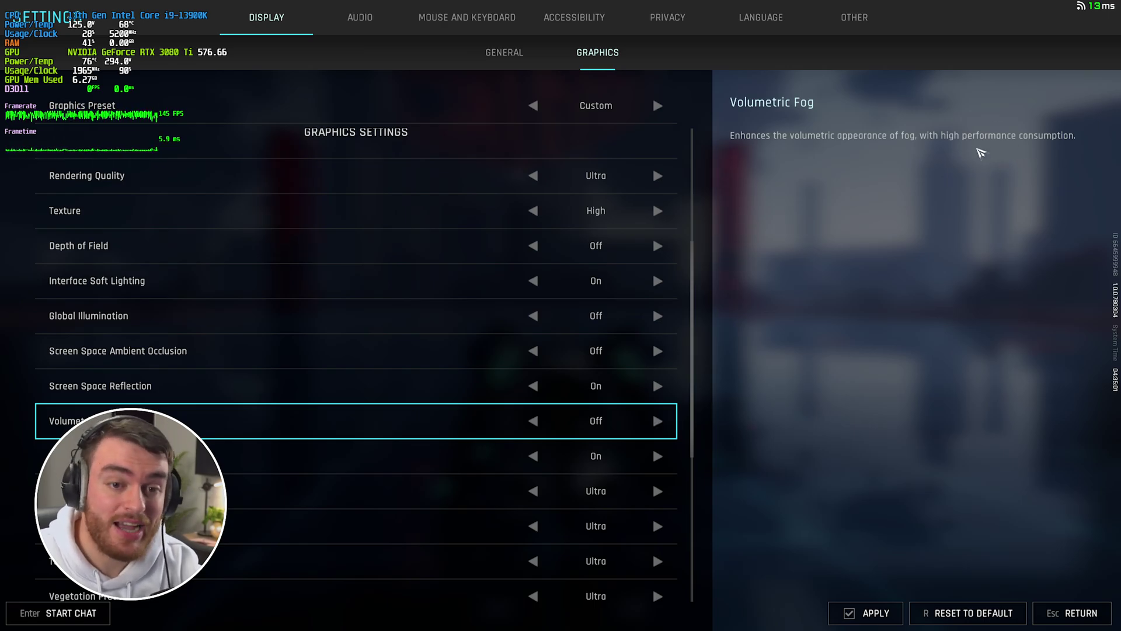
{"action": "key", "text": "space"}
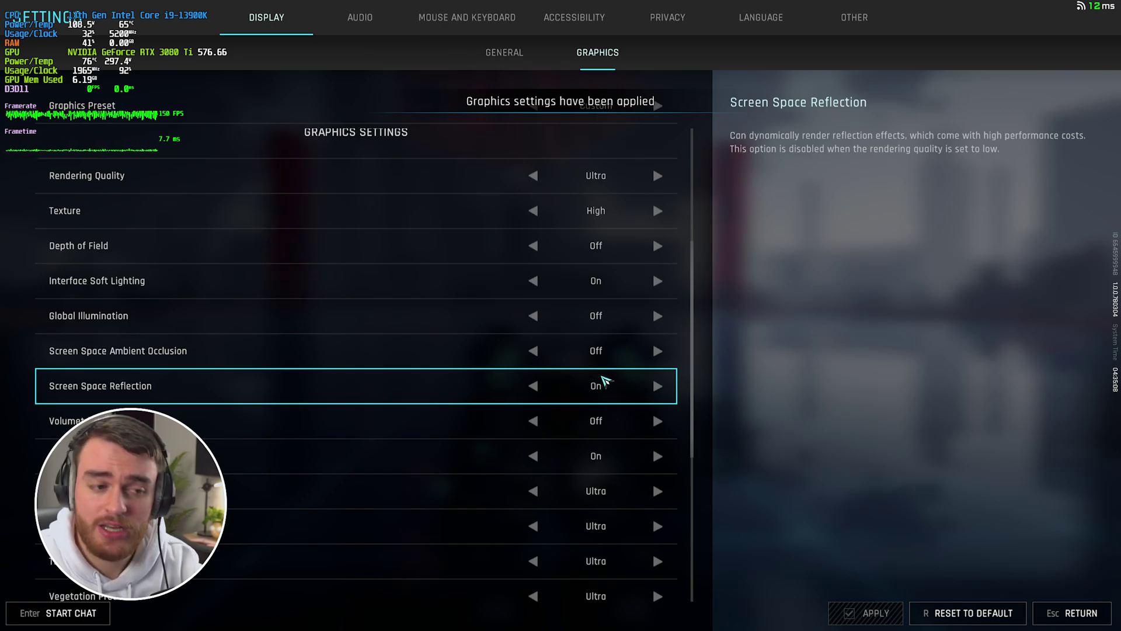
Lower Weather Effects to High and Vegetation Precision to Medium, keep Virtual Geometry at Ultra, and apply.
{"action": "scroll", "coordinate": [604, 382], "scroll_direction": "down", "scroll_amount": 4}
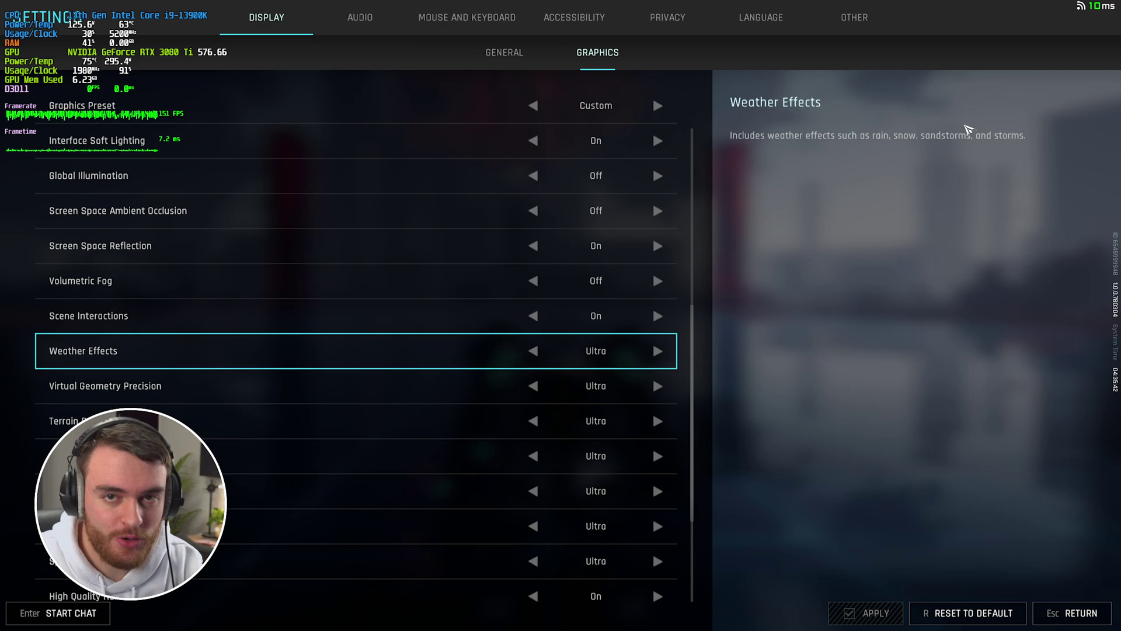
{"action": "left_click", "coordinate": [541, 352]}
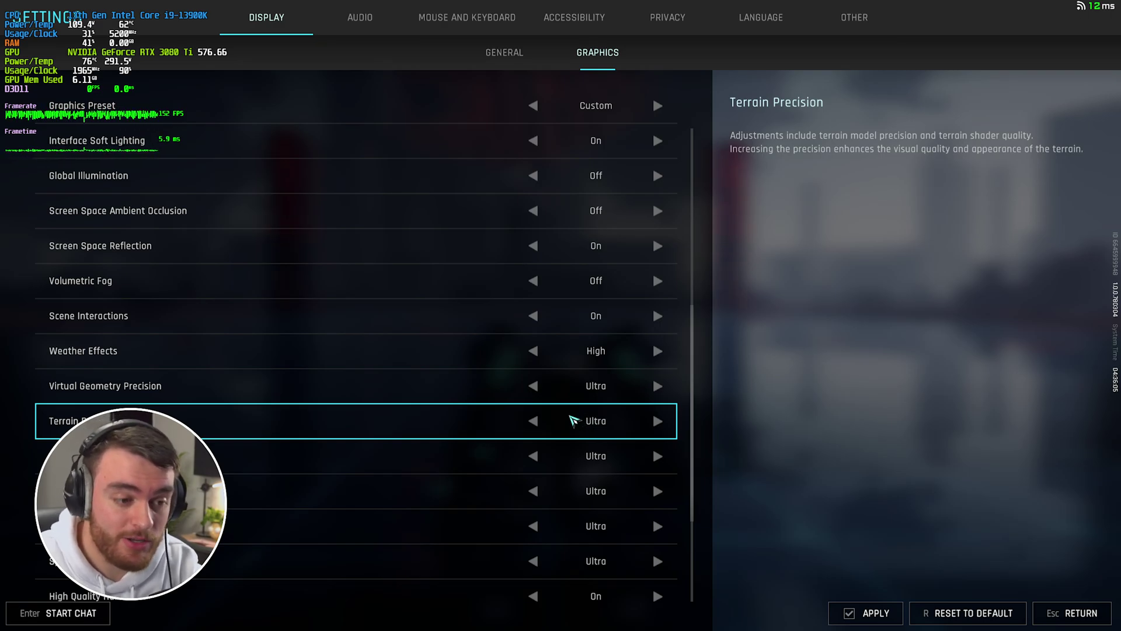
{"action": "left_click", "coordinate": [534, 386]}
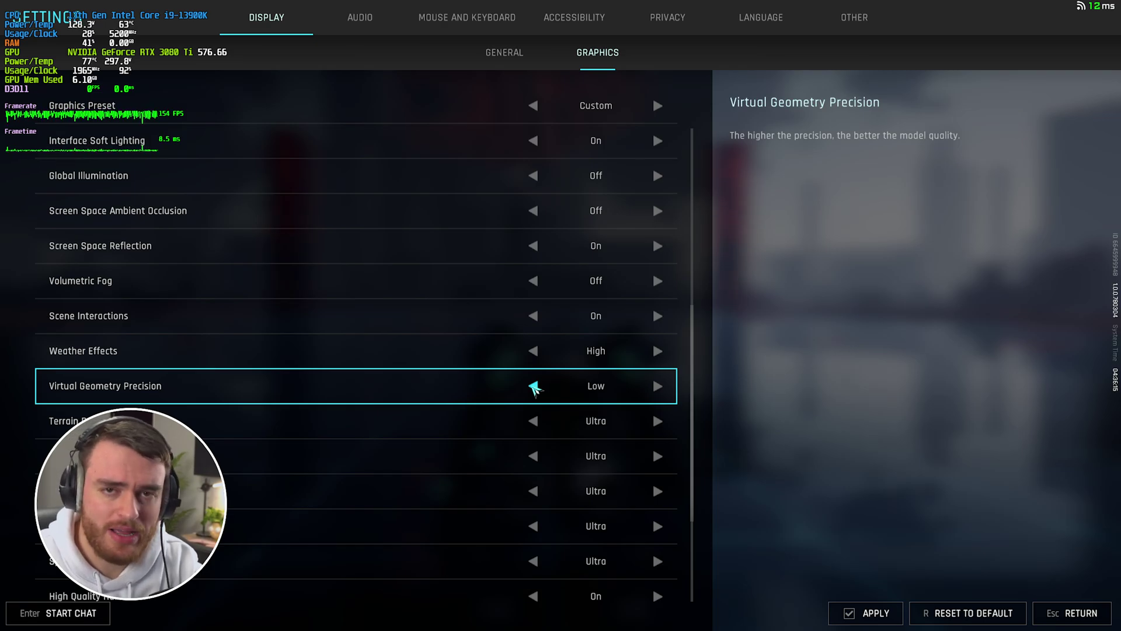
{"action": "left_click", "coordinate": [535, 386]}
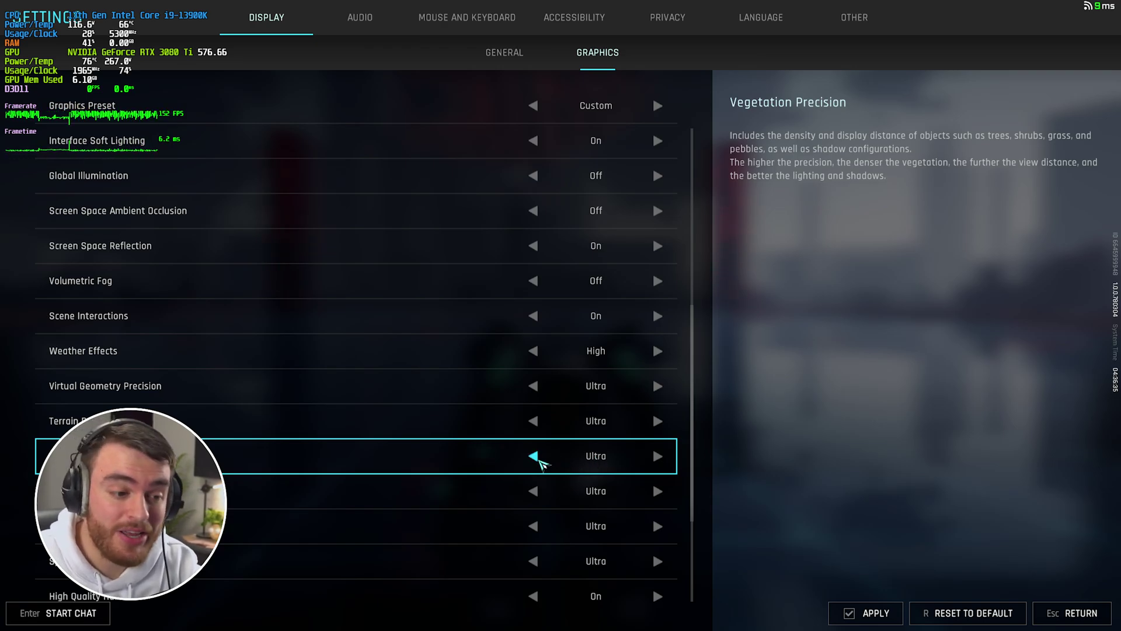
{"action": "left_click", "coordinate": [534, 457]}
{"action": "left_click", "coordinate": [535, 456]}
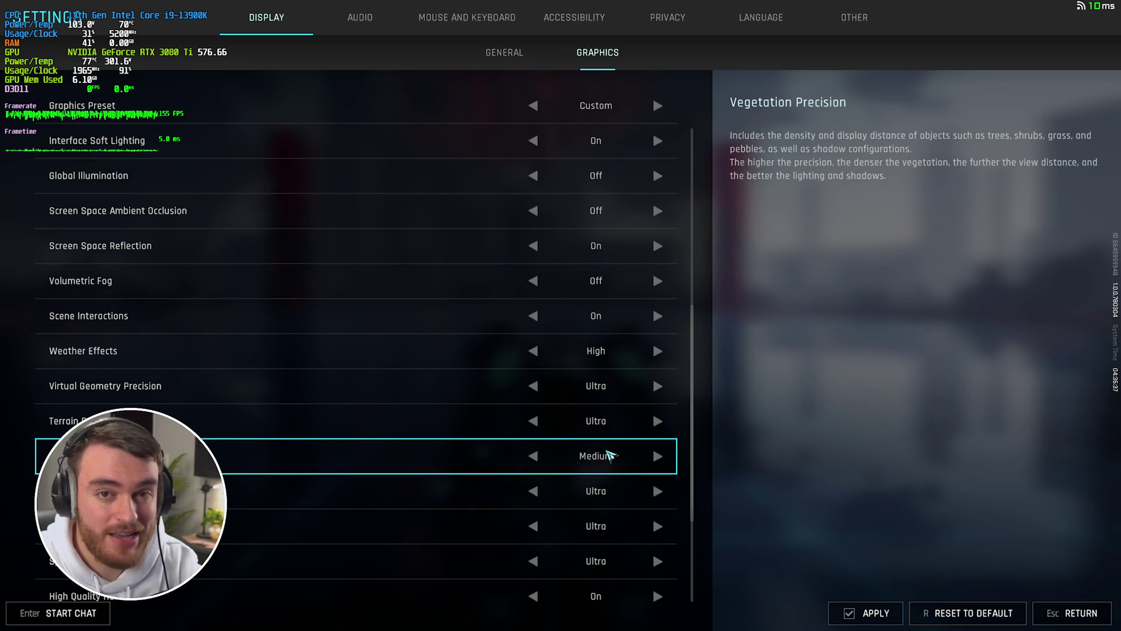
{"action": "left_click", "coordinate": [863, 612]}
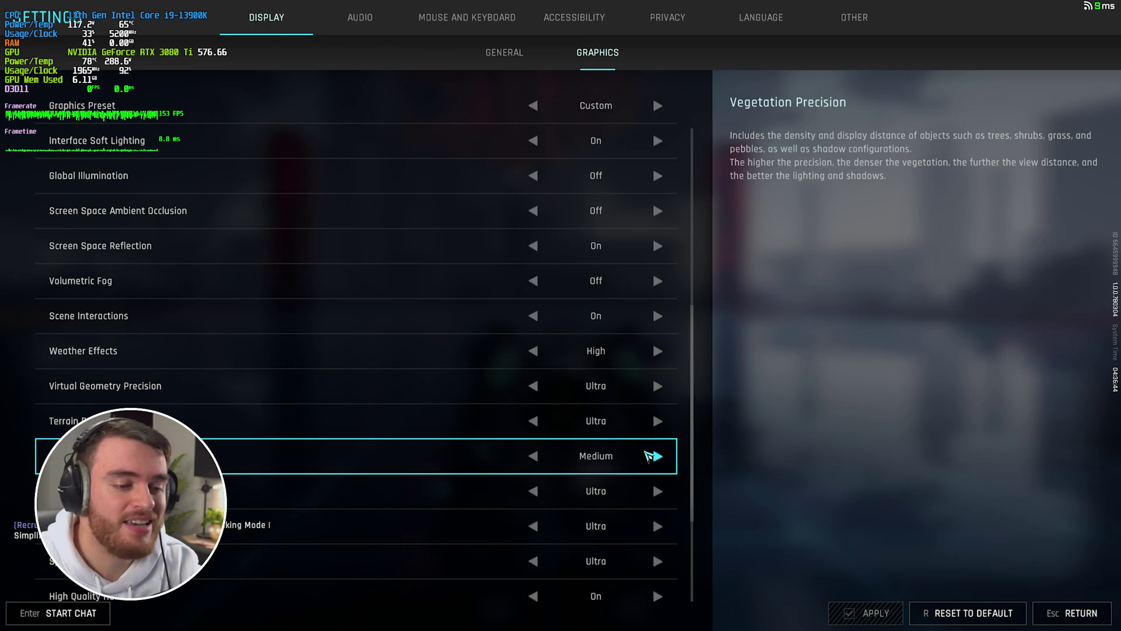
{"action": "scroll", "coordinate": [647, 455], "scroll_direction": "down", "scroll_amount": 5}
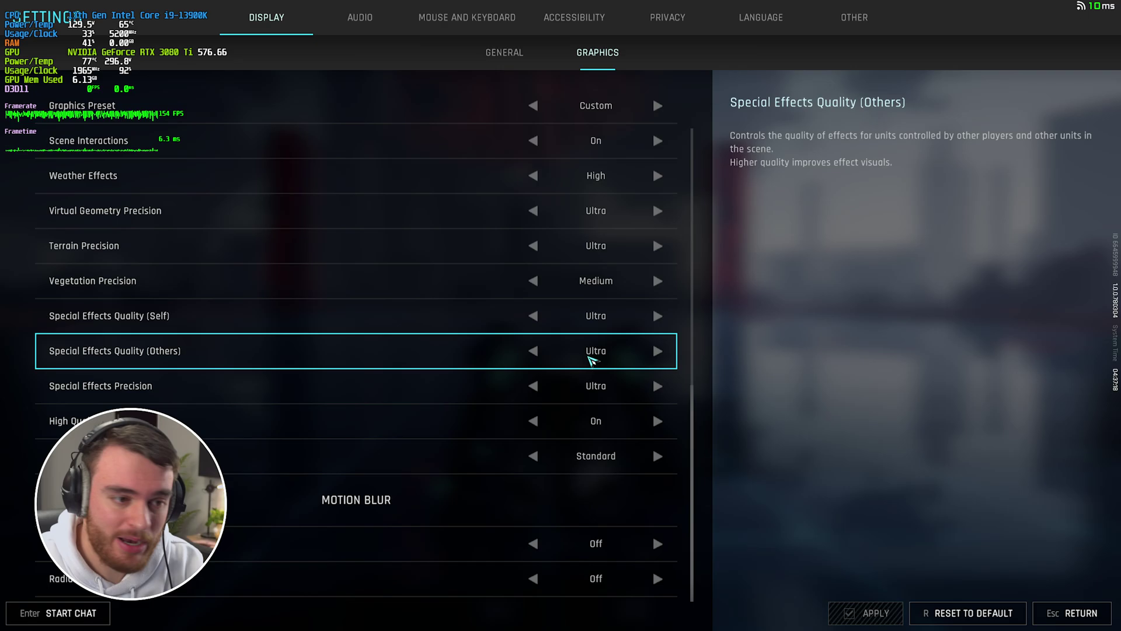
Lower Special Effects Quality (Others) to High and set Streamed Texture Quality to Standard.
{"action": "left_click", "coordinate": [532, 351]}
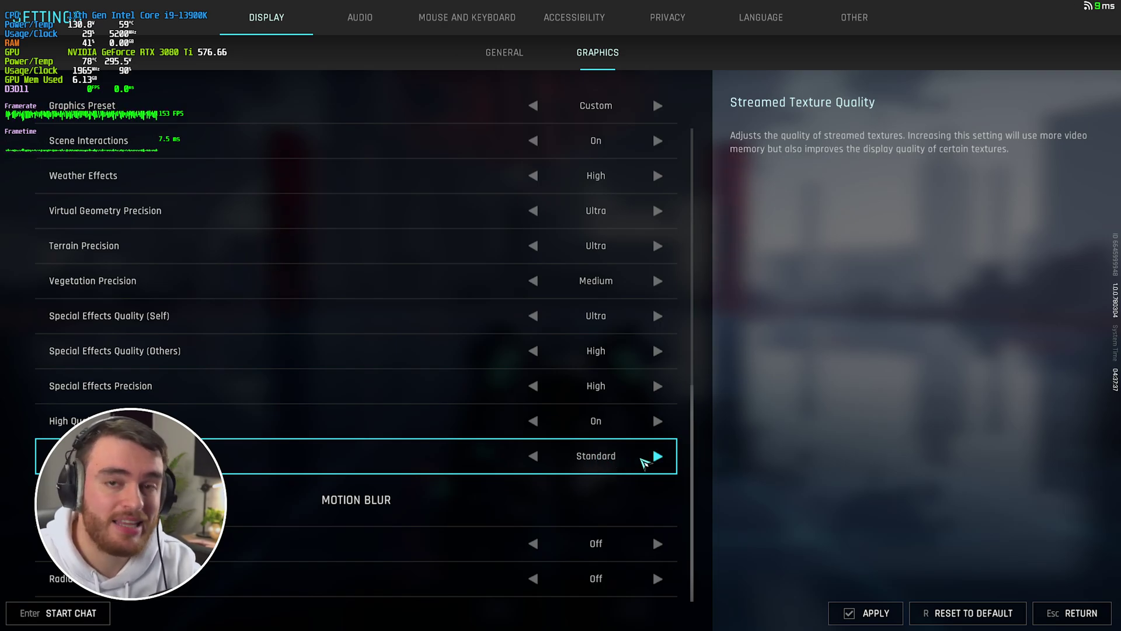
{"action": "left_click", "coordinate": [656, 457]}
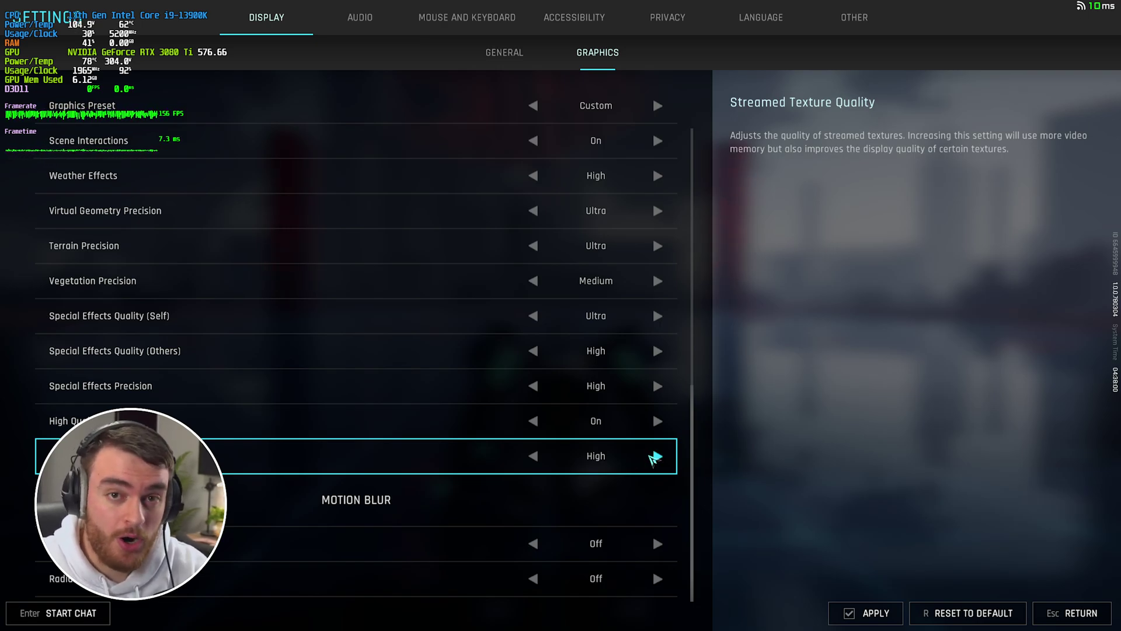
{"action": "left_click", "coordinate": [656, 456]}
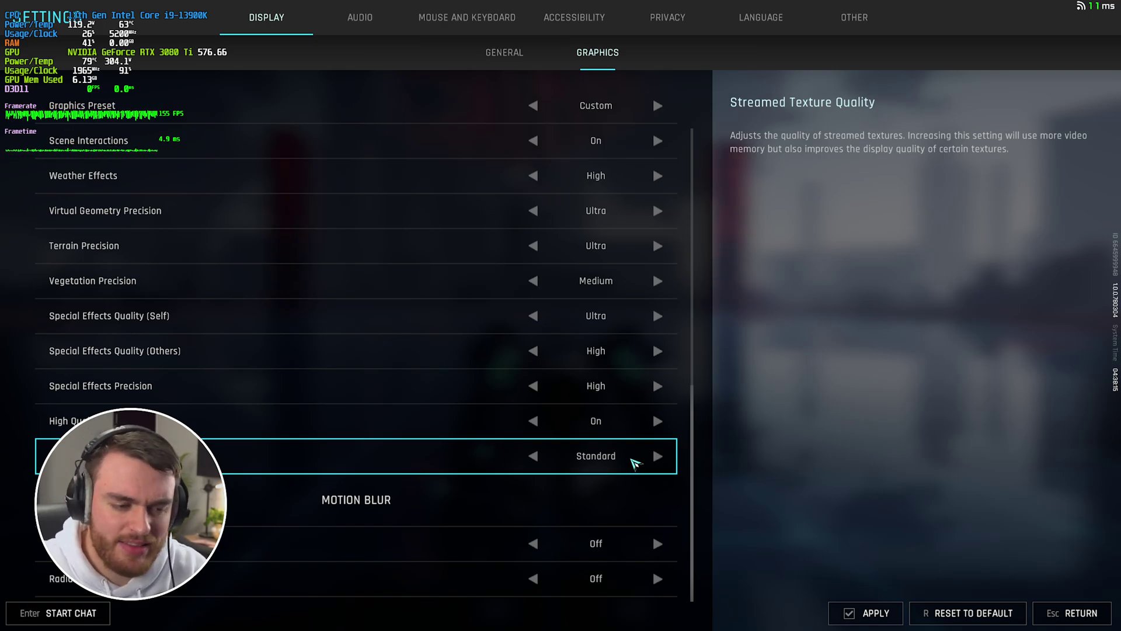
{"action": "scroll", "coordinate": [635, 463], "scroll_direction": "up", "scroll_amount": 10}
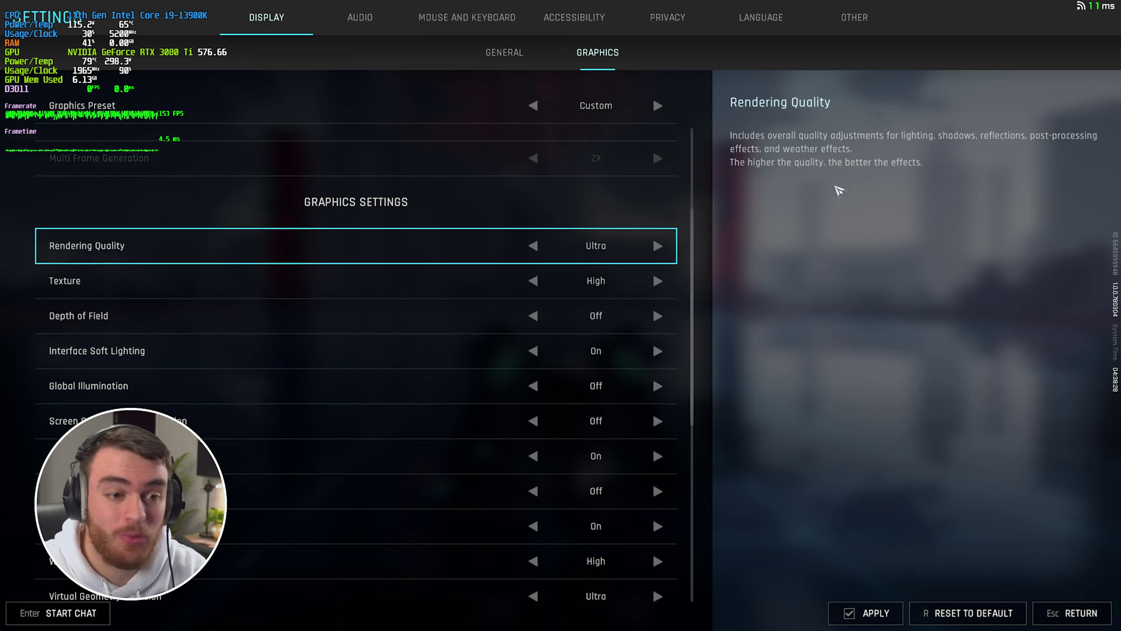
Step Rendering Quality down to Low and back up to Ultra, then apply and resume the game.
{"action": "left_click", "coordinate": [533, 245]}
{"action": "left_click", "coordinate": [533, 245]}
{"action": "left_click", "coordinate": [533, 210]}
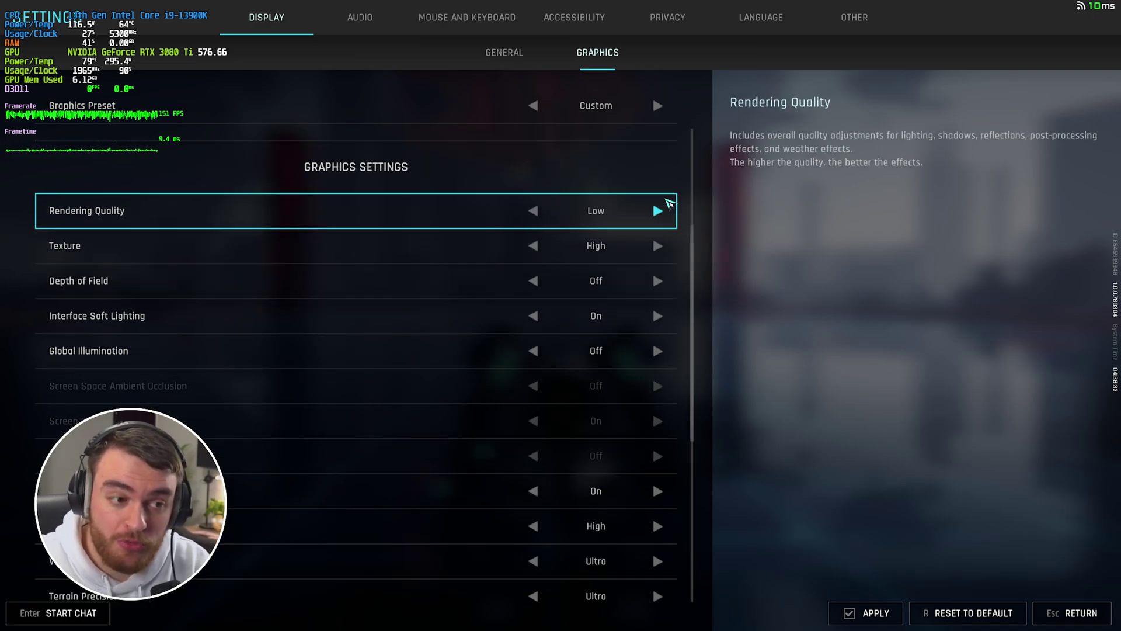
{"action": "left_click", "coordinate": [657, 210]}
{"action": "left_click", "coordinate": [658, 210]}
{"action": "left_click", "coordinate": [658, 211]}
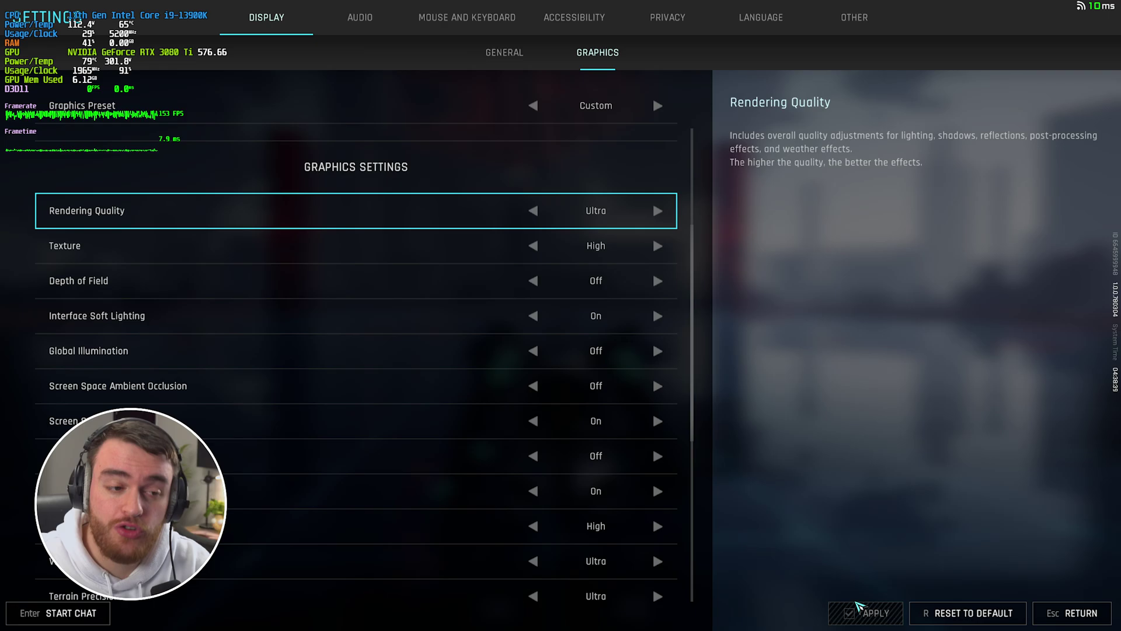
{"action": "key", "text": "Escape"}
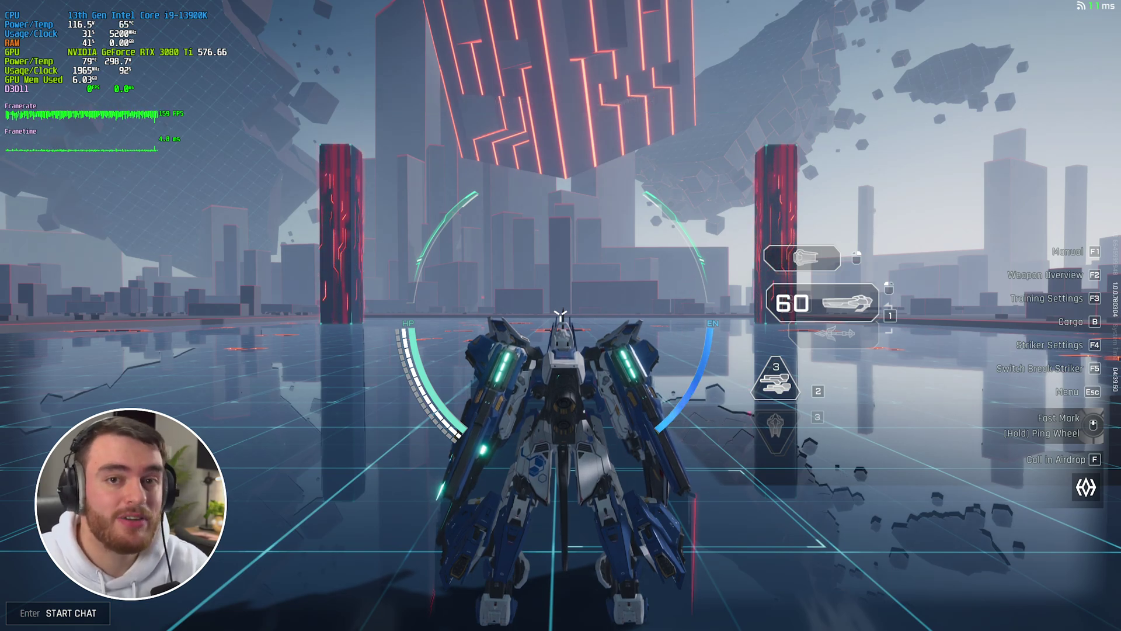
In the graphics settings, raise Texture from High to Cinematic, apply it and resume play.
{"action": "key", "text": "Escape"}
{"action": "scroll", "coordinate": [601, 409], "scroll_direction": "down", "scroll_amount": 3}
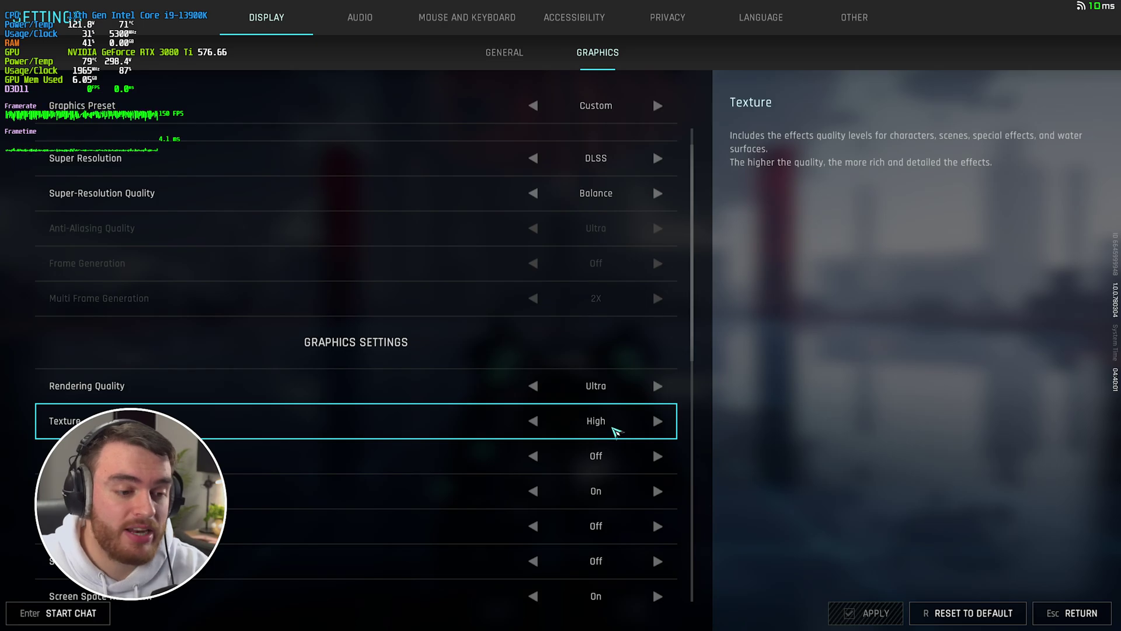
{"action": "scroll", "coordinate": [616, 431], "scroll_direction": "down", "scroll_amount": 10}
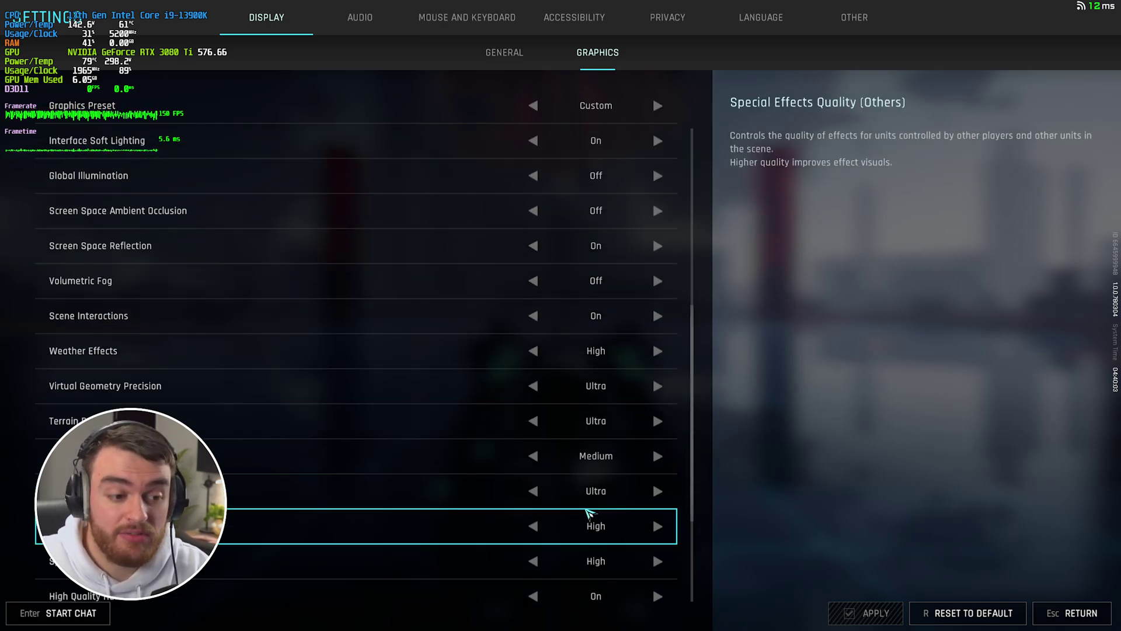
{"action": "scroll", "coordinate": [590, 461], "scroll_direction": "up", "scroll_amount": 6}
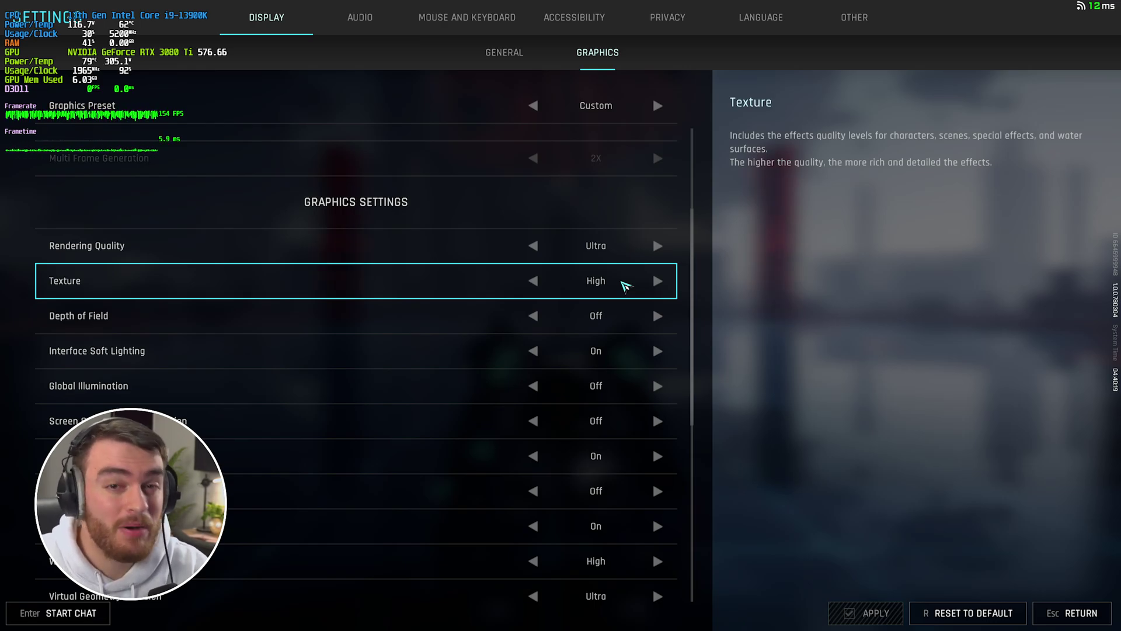
{"action": "left_click", "coordinate": [535, 282]}
{"action": "left_click", "coordinate": [535, 282]}
{"action": "left_click", "coordinate": [655, 283]}
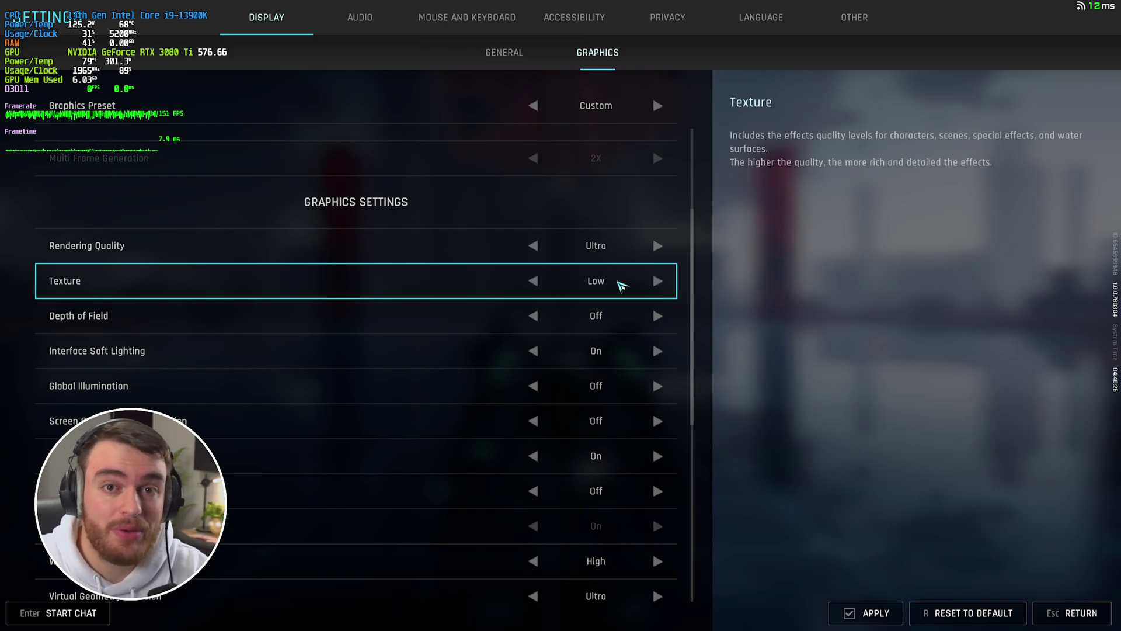
{"action": "left_click", "coordinate": [613, 288]}
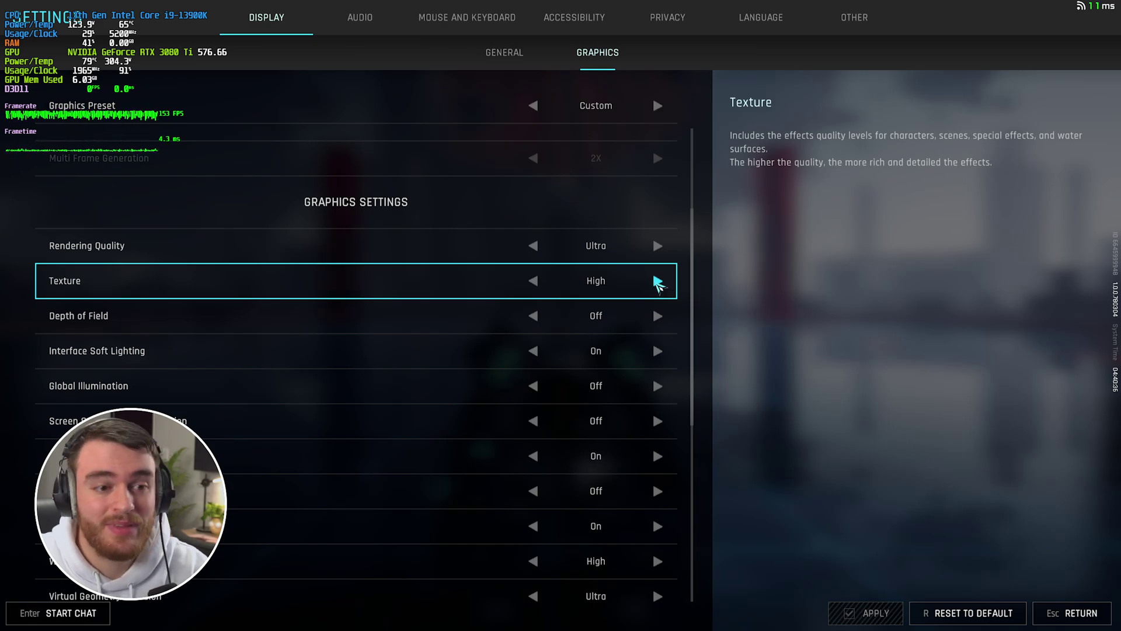
{"action": "left_click", "coordinate": [657, 281]}
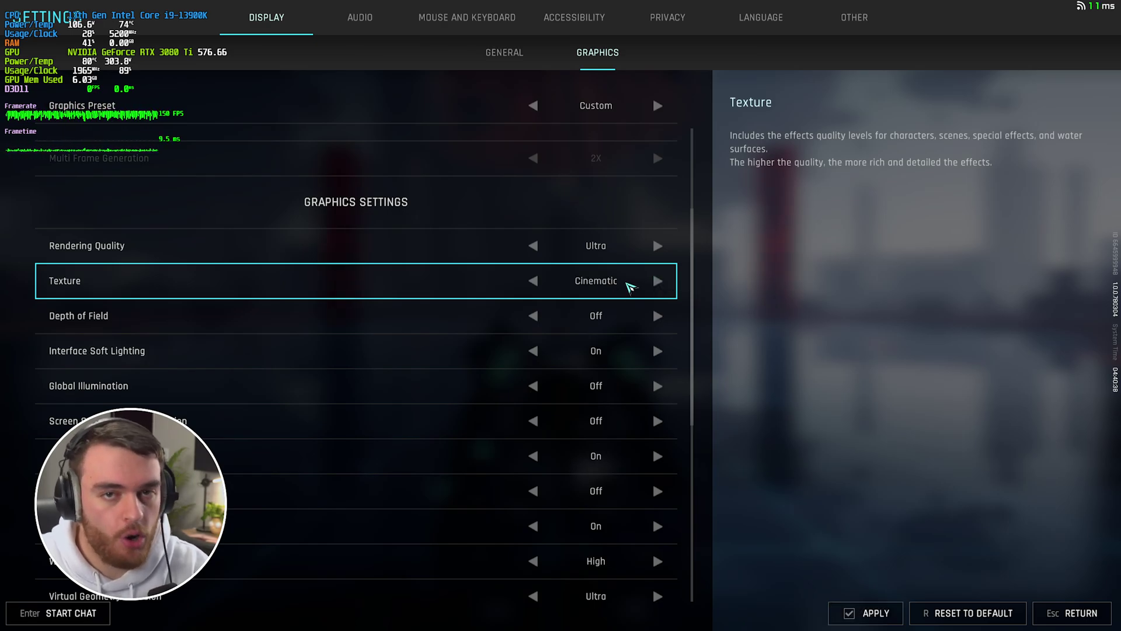
{"action": "left_click", "coordinate": [867, 612]}
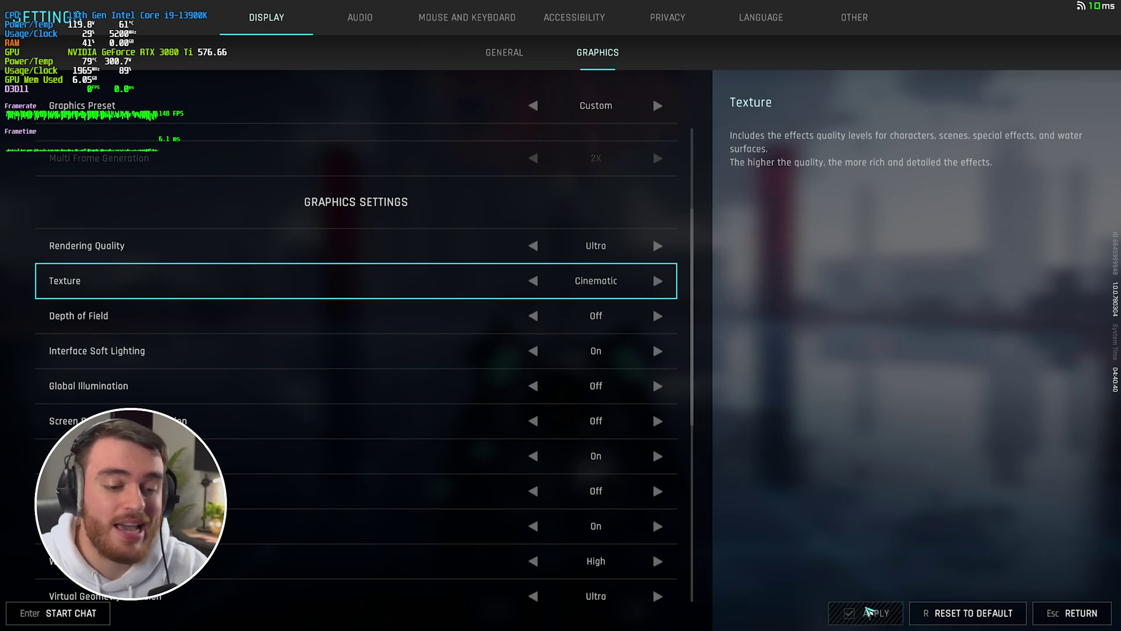
{"action": "key", "text": "Escape"}
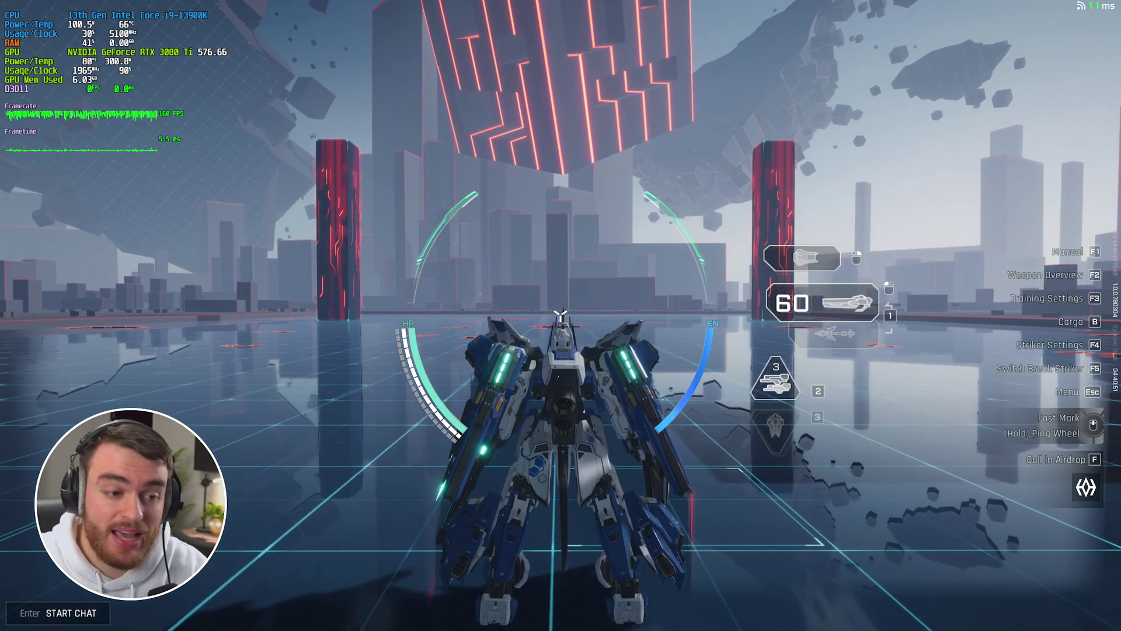
{"action": "key", "text": "Escape"}
{"action": "left_click", "coordinate": [593, 206]}
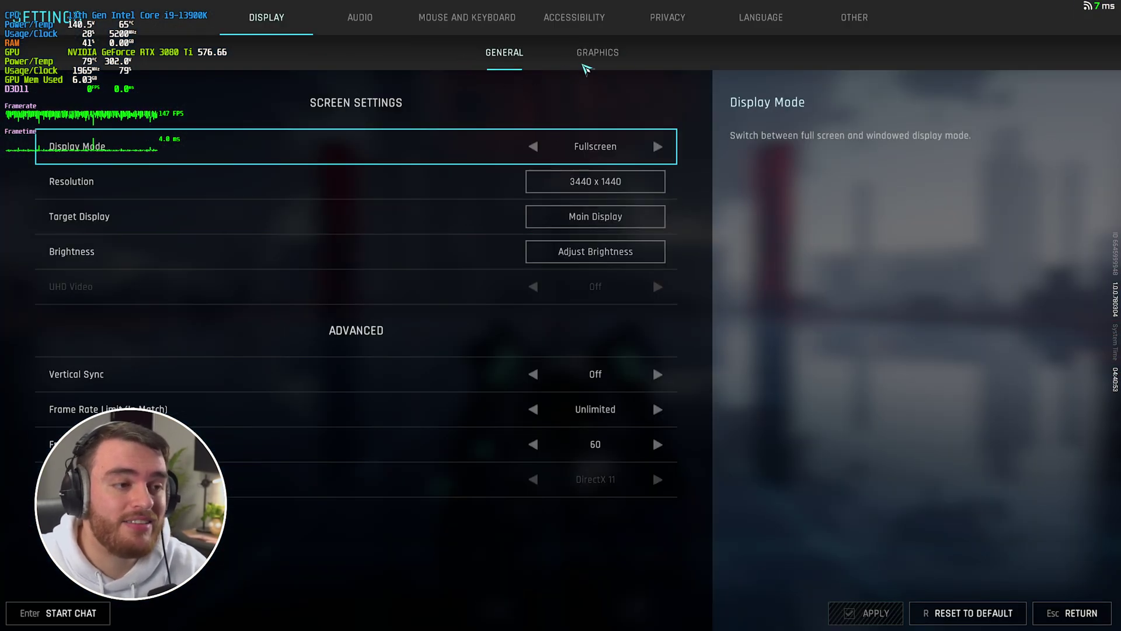
{"action": "left_click", "coordinate": [608, 54]}
{"action": "scroll", "coordinate": [648, 216], "scroll_direction": "down", "scroll_amount": 3}
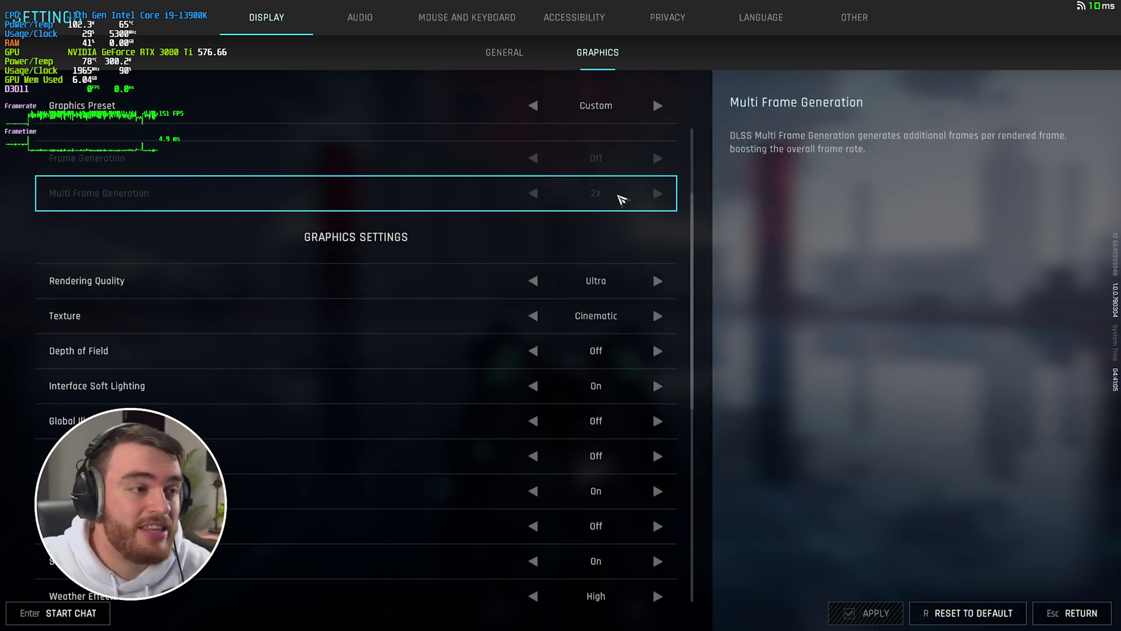
{"action": "left_click", "coordinate": [491, 56]}
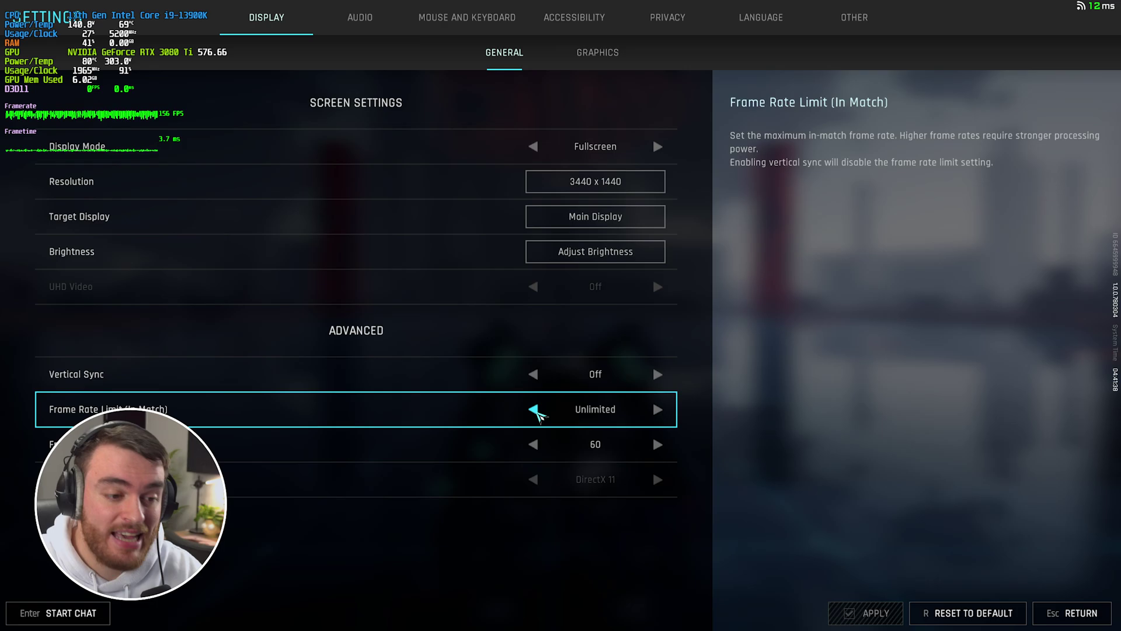
{"action": "left_click", "coordinate": [535, 410]}
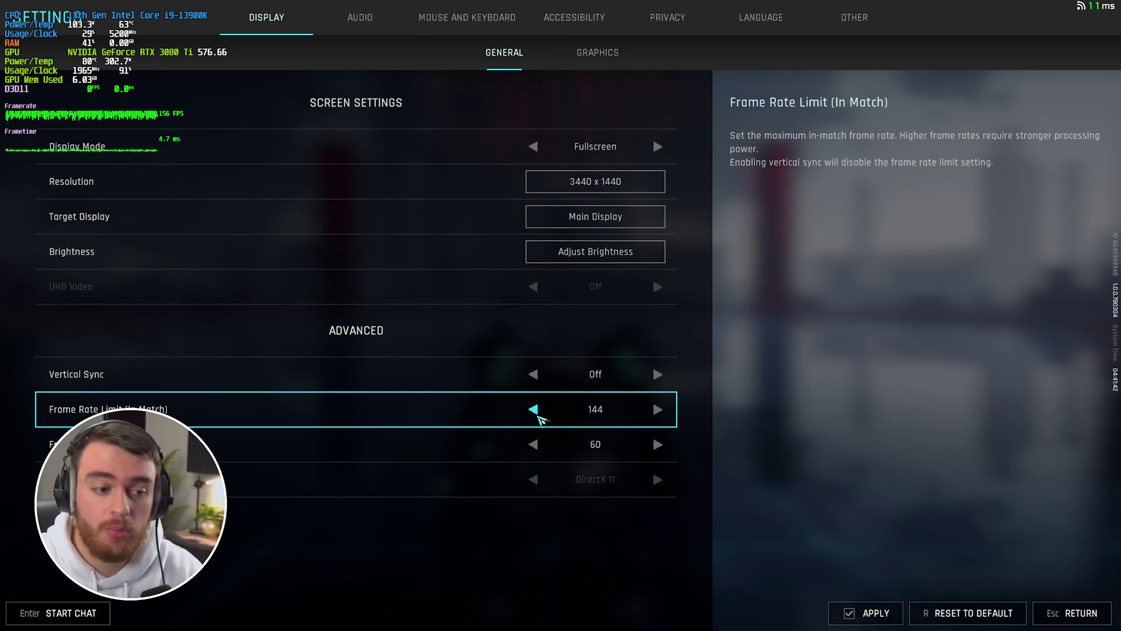
{"action": "left_click", "coordinate": [535, 415]}
{"action": "left_click", "coordinate": [536, 421]}
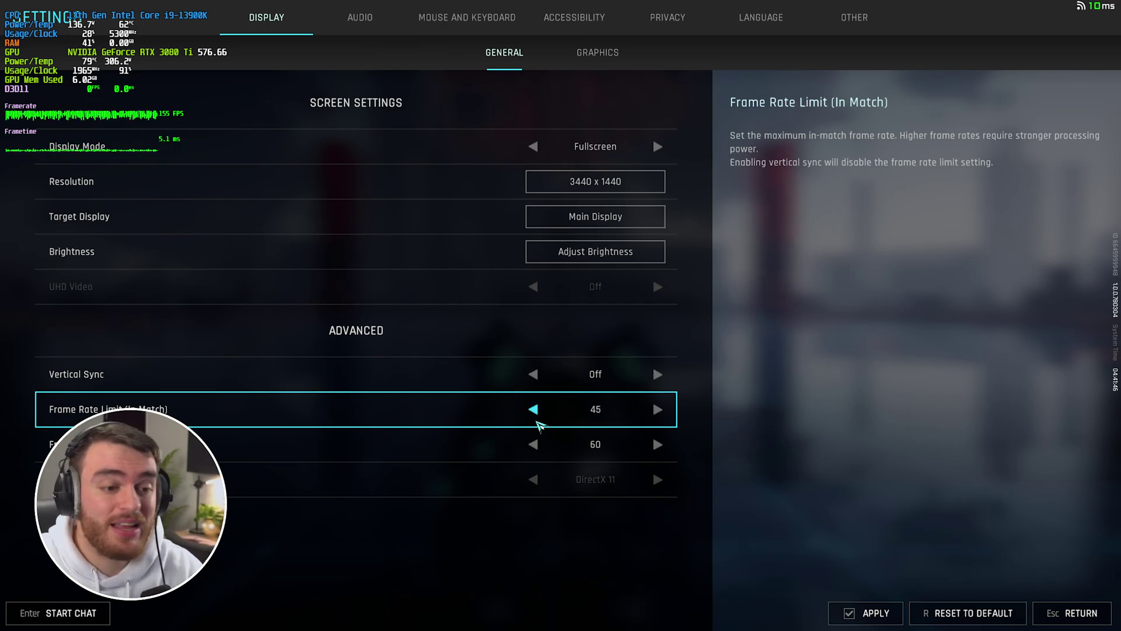
{"action": "key", "text": "r"}
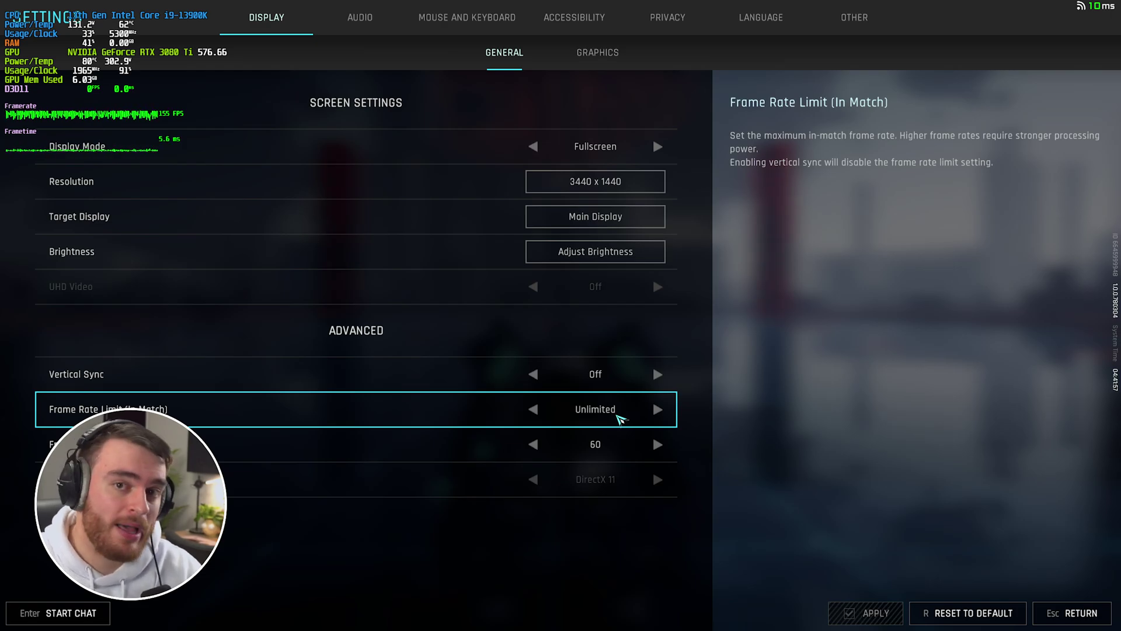
{"action": "key", "text": "Escape"}
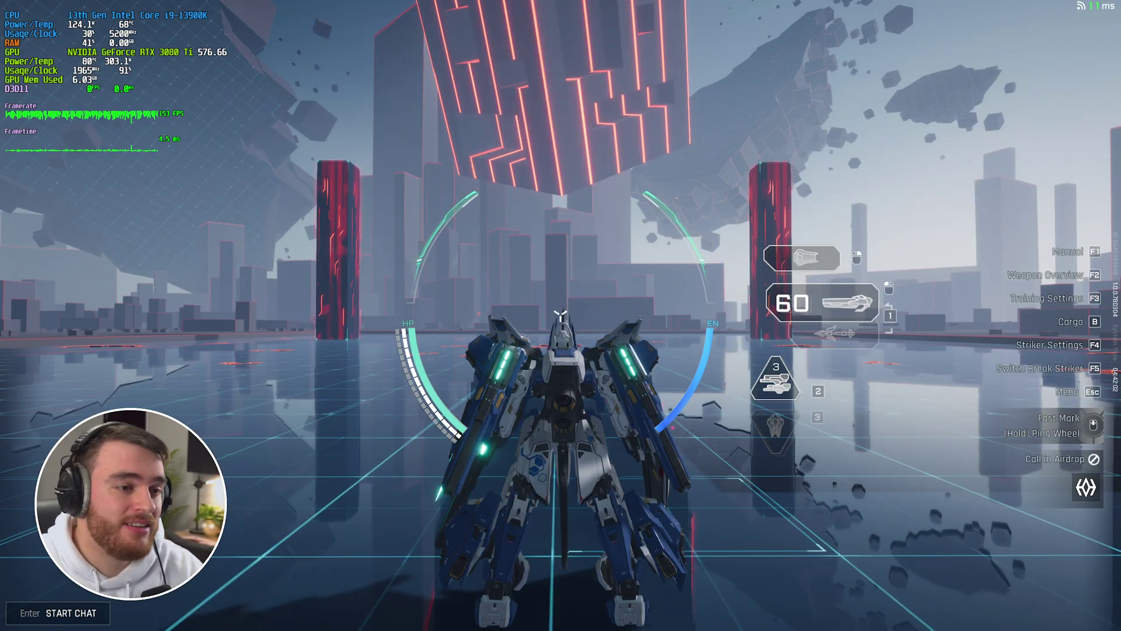